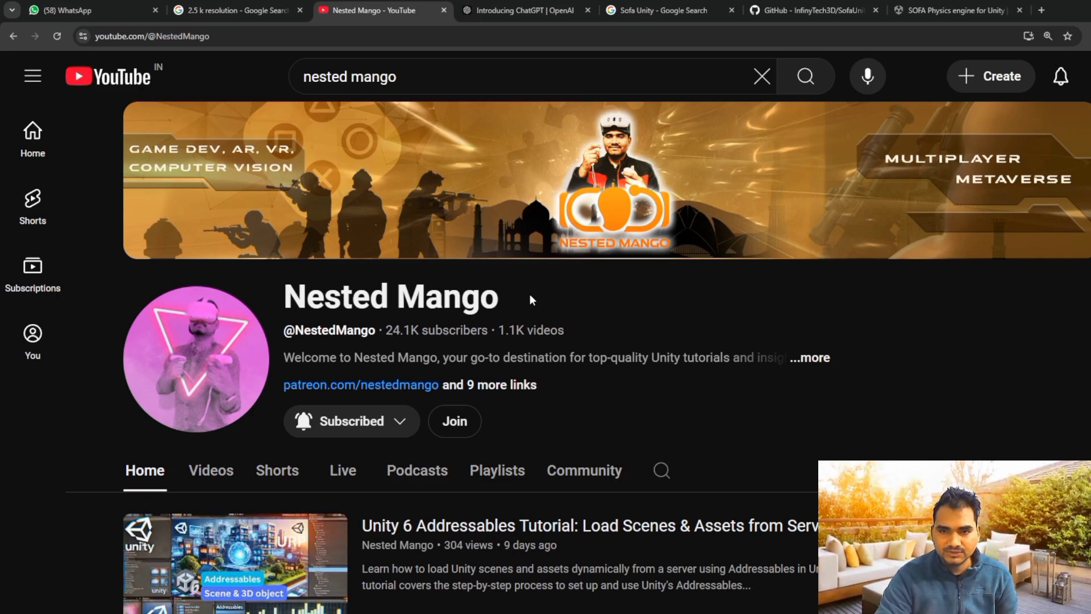
# Switch to the Unity Asset Store page for the free SOFA Physics engine for Unity
pyautogui.click(931, 13)
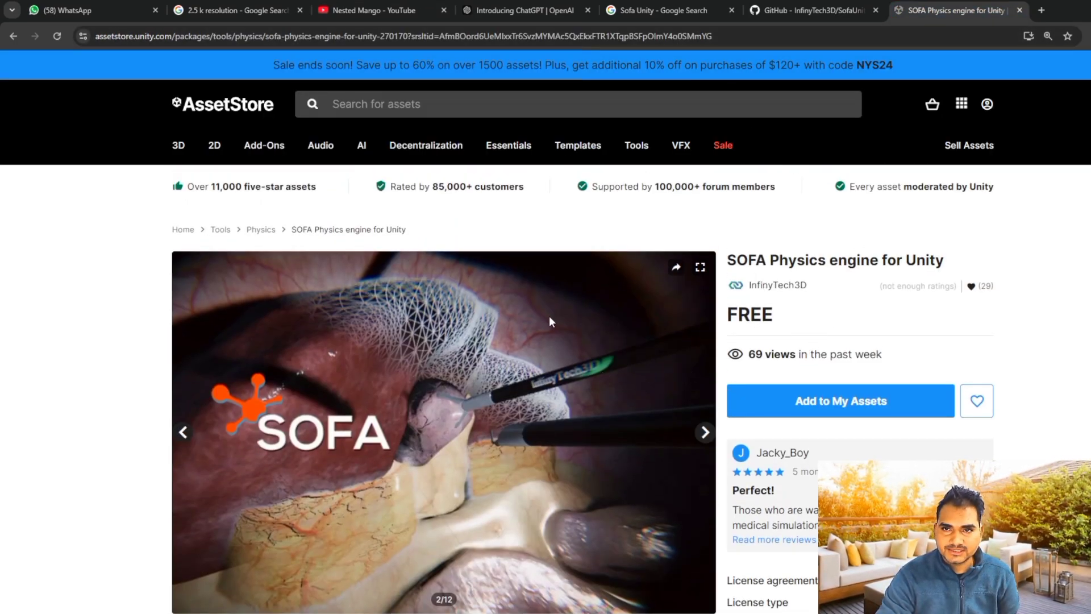
# View the SofaUnity GitHub repository, then go back to the Sofa Unity search results
pyautogui.click(809, 11)
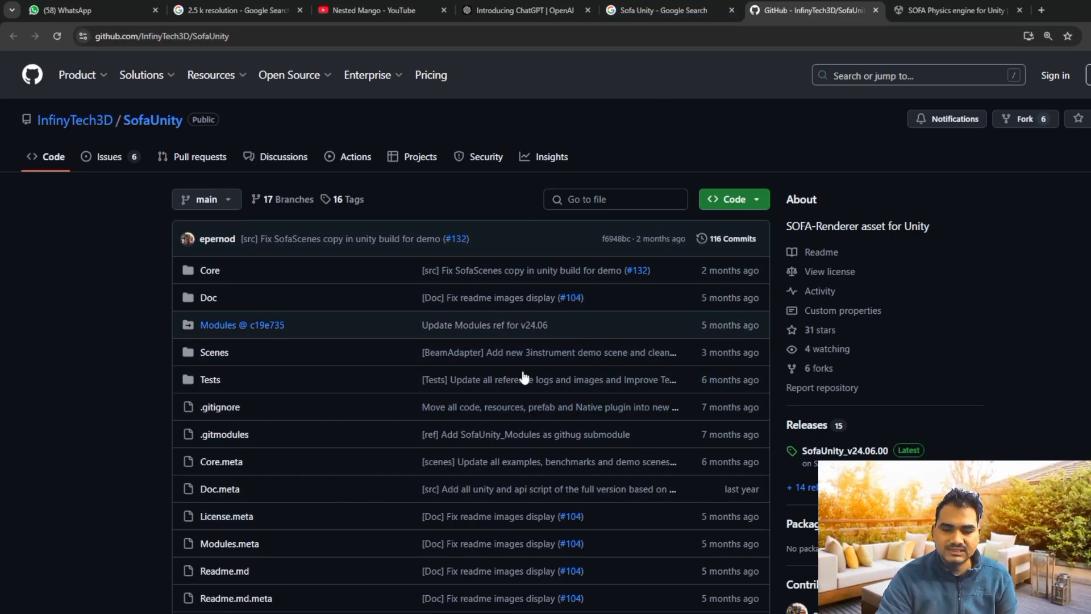
pyautogui.click(659, 11)
pyautogui.scroll(3, 284, 335)
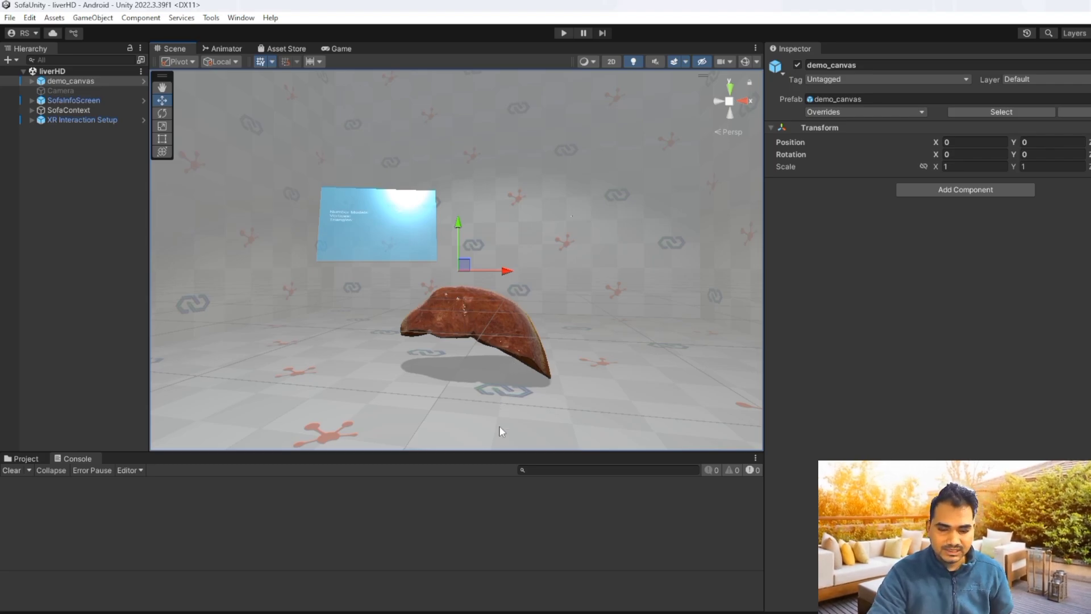
# Launch Meta Quest Developer Hub from the Start menu search with 'm'
pyautogui.press('super')
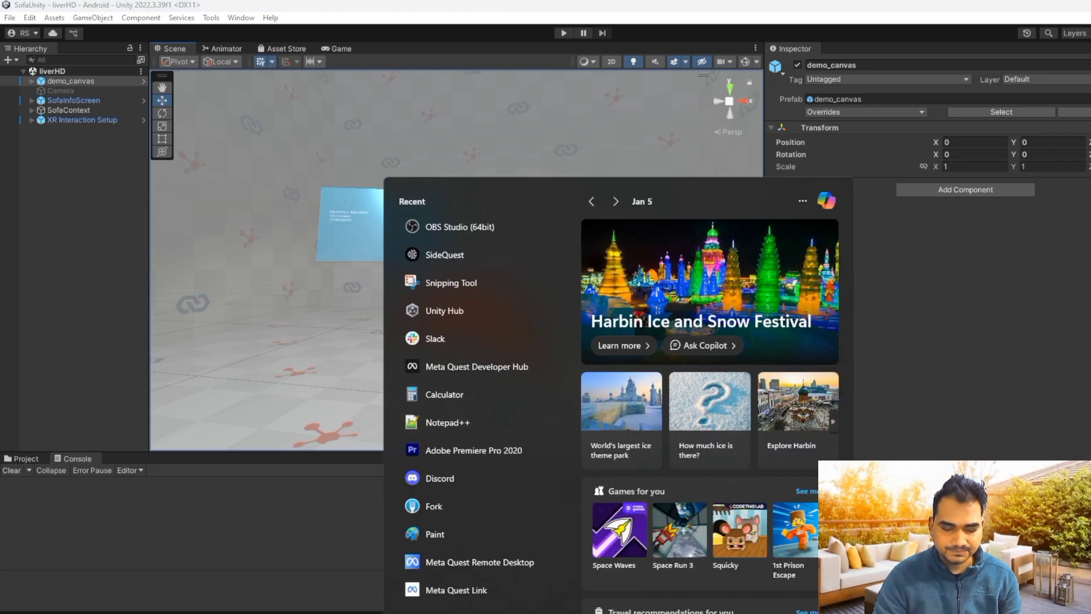
pyautogui.write('m')
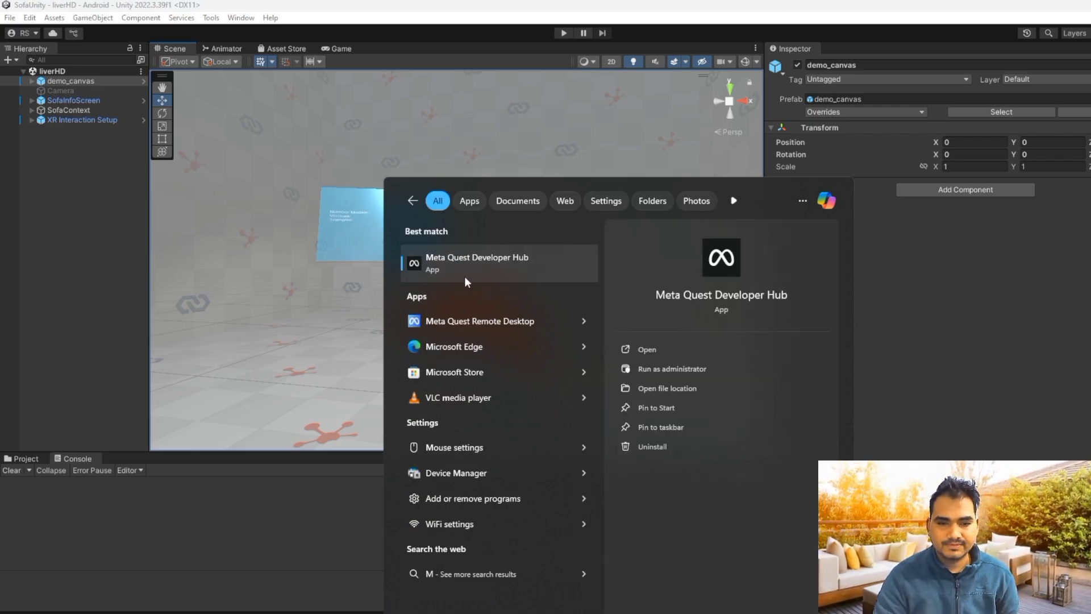
pyautogui.click(467, 256)
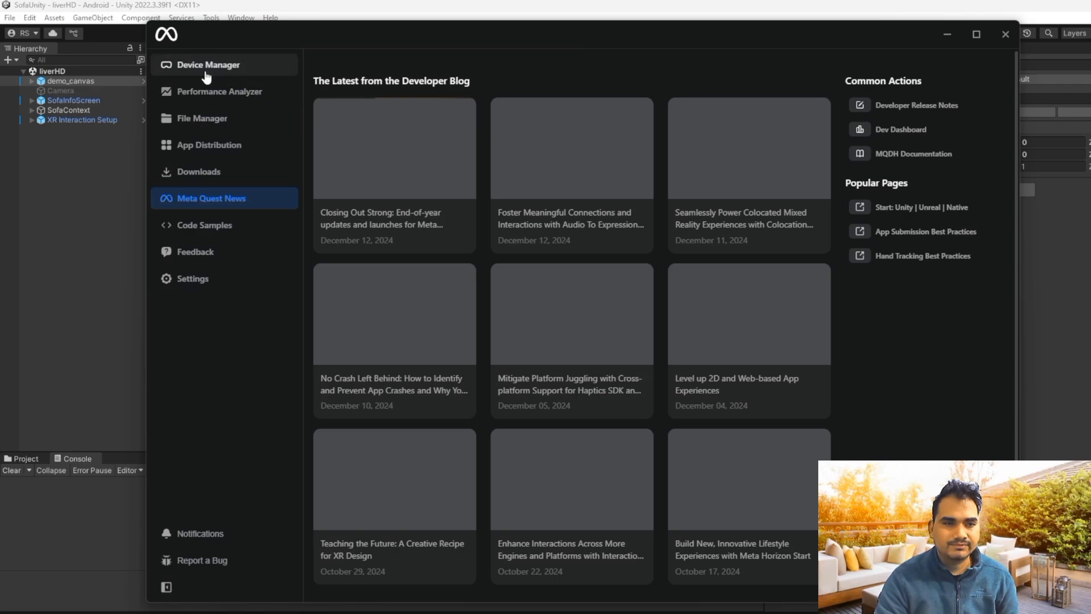
# Start casting the Meta Quest 3 from the Device Manager page
pyautogui.click(207, 66)
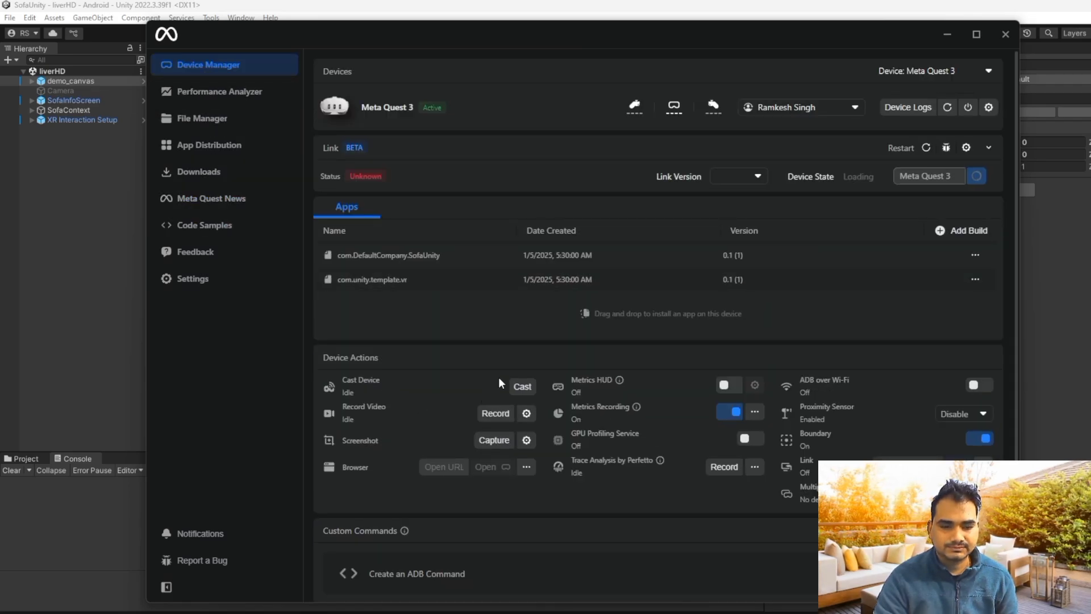
pyautogui.click(520, 387)
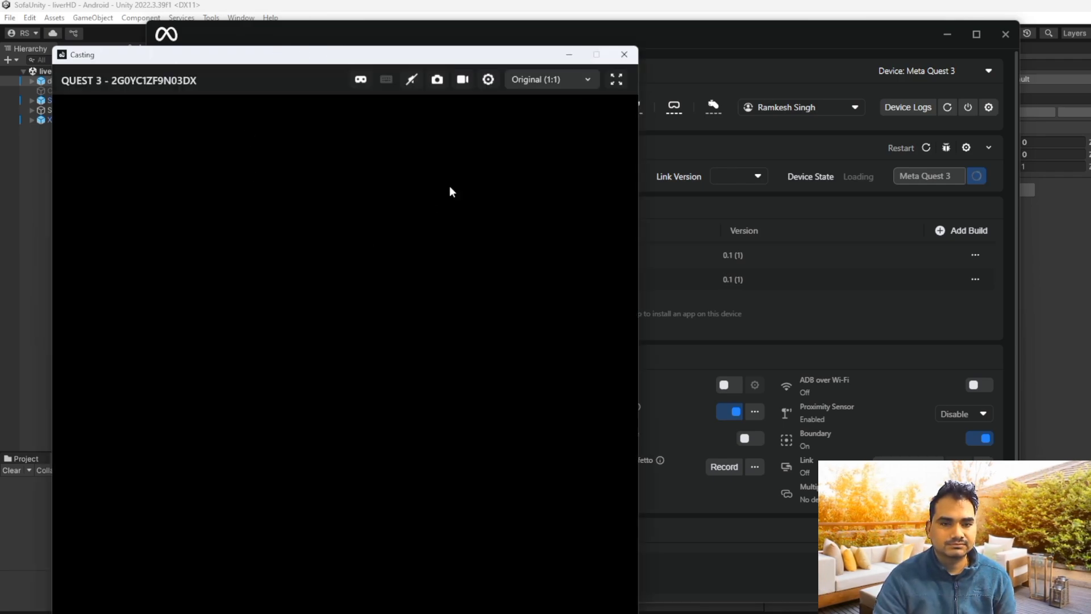
# Switch the headset cast to Cropped (16:9), then close the casting window
pyautogui.click(543, 81)
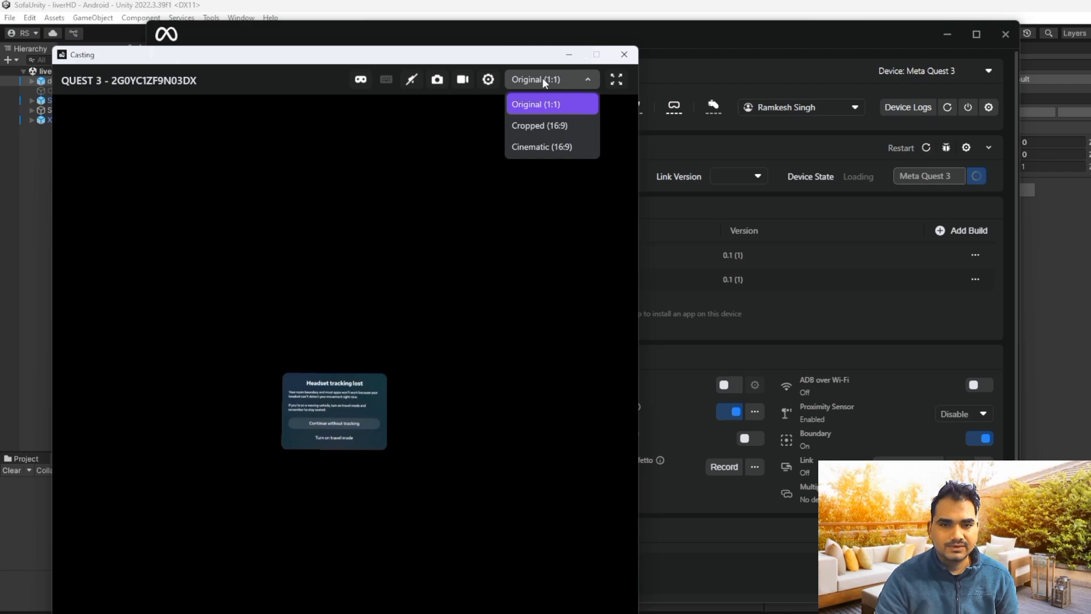
pyautogui.click(534, 125)
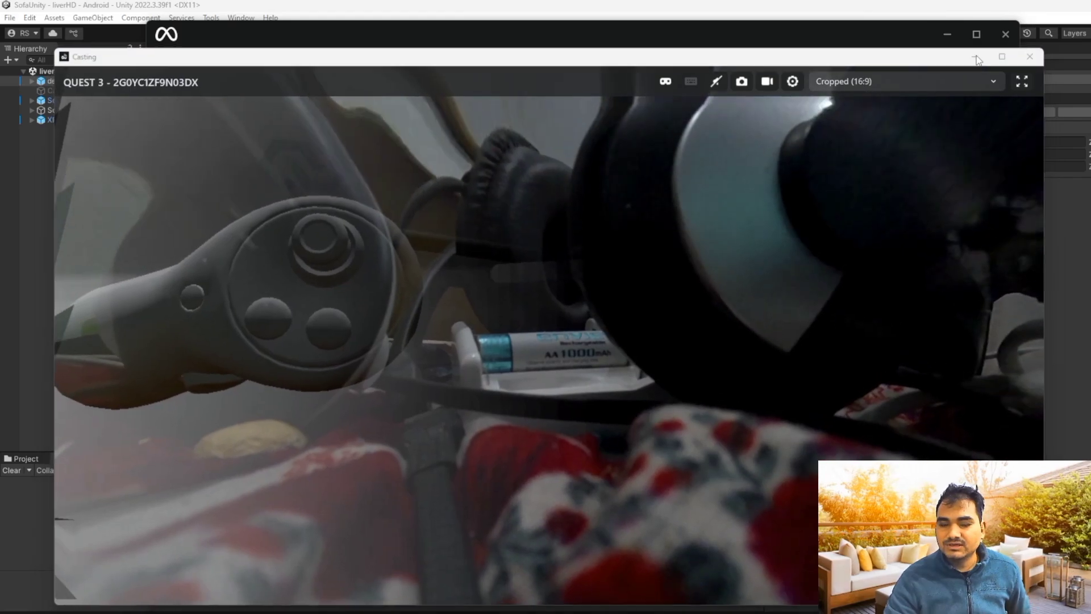
pyautogui.click(975, 55)
# Back in Unity, set SofaContext's Transform Position Y to 6.2 and view the raised liver
pyautogui.click(947, 35)
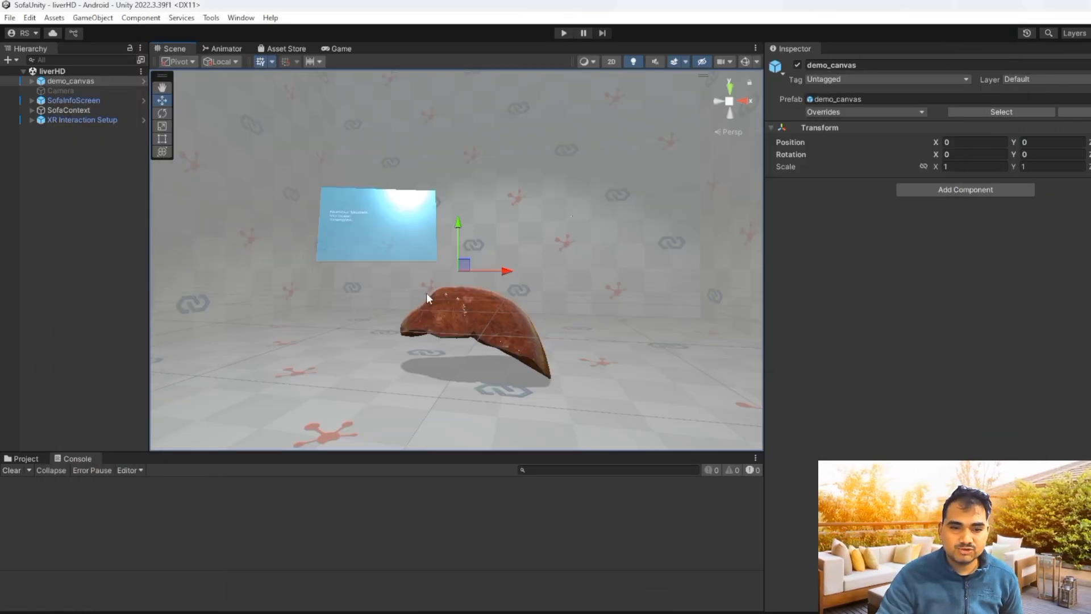
pyautogui.click(25, 459)
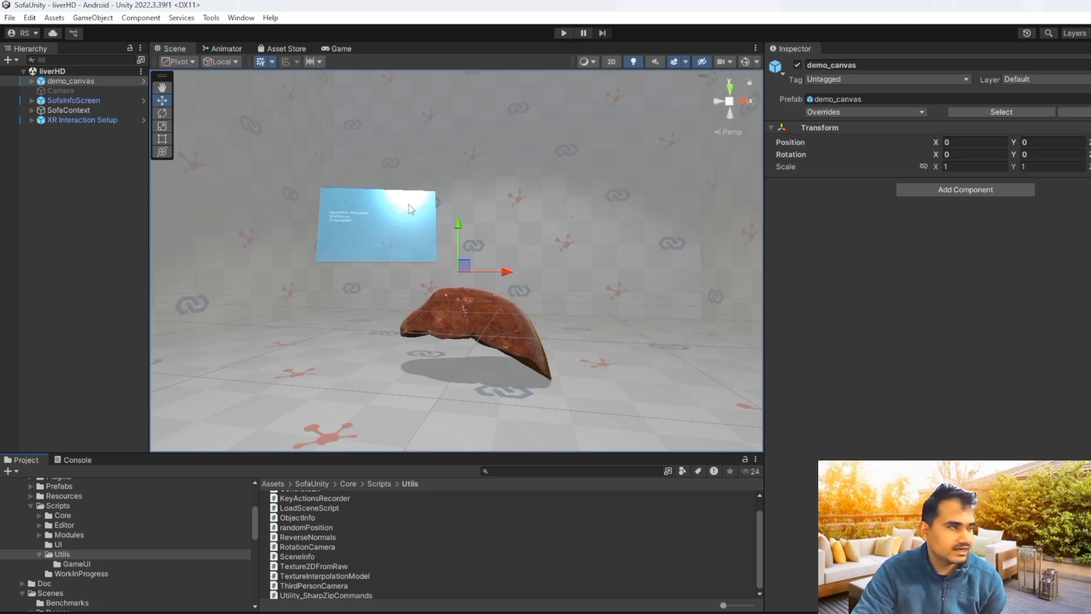
pyautogui.scroll(2, 408, 204)
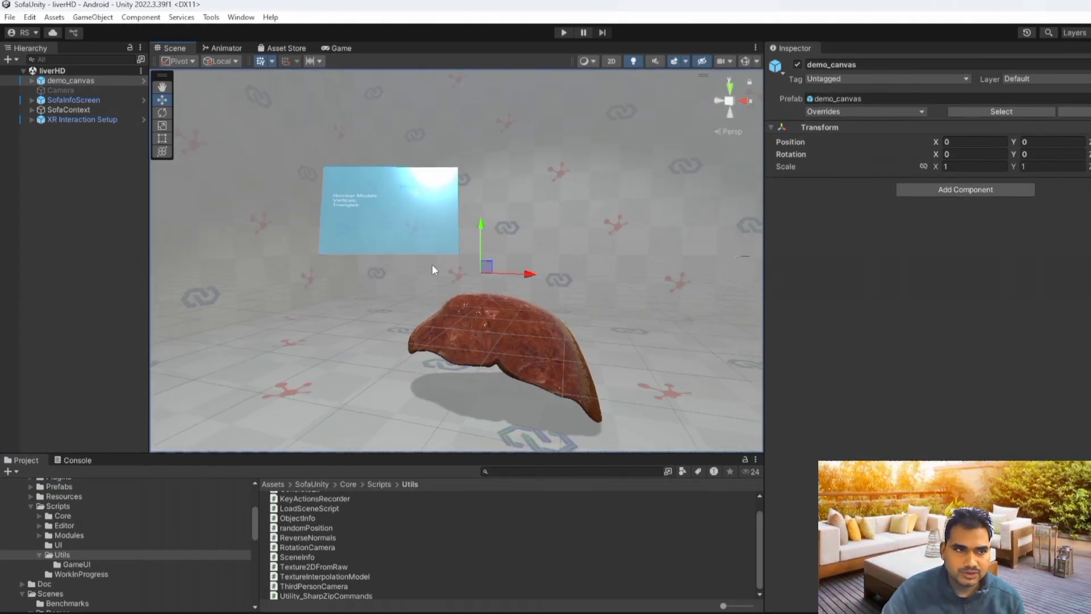
pyautogui.scroll(1, 432, 267)
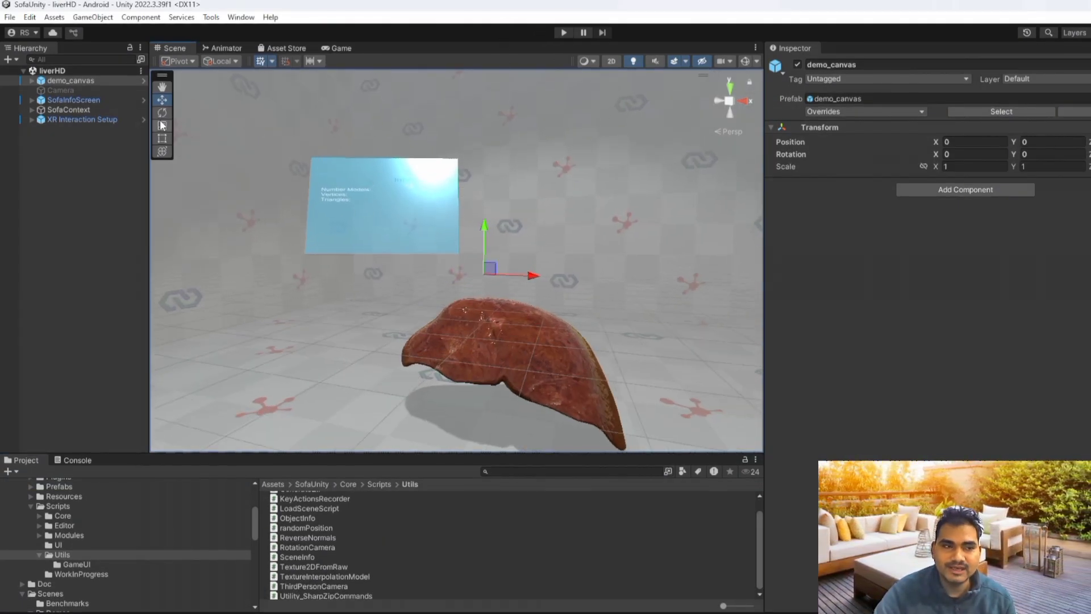
pyautogui.click(93, 108)
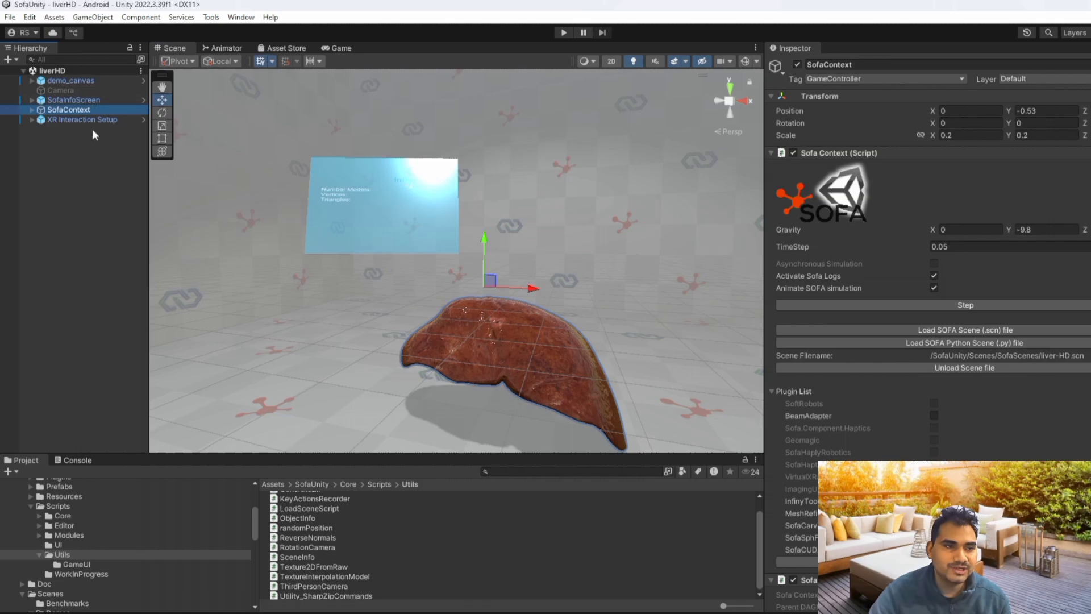
pyautogui.click(1007, 107)
pyautogui.write('6.2')
pyautogui.keyDown('alt'); pyautogui.moveTo(546, 145); pyautogui.dragTo(528, 235); pyautogui.keyUp('alt')
pyautogui.click(10, 16)
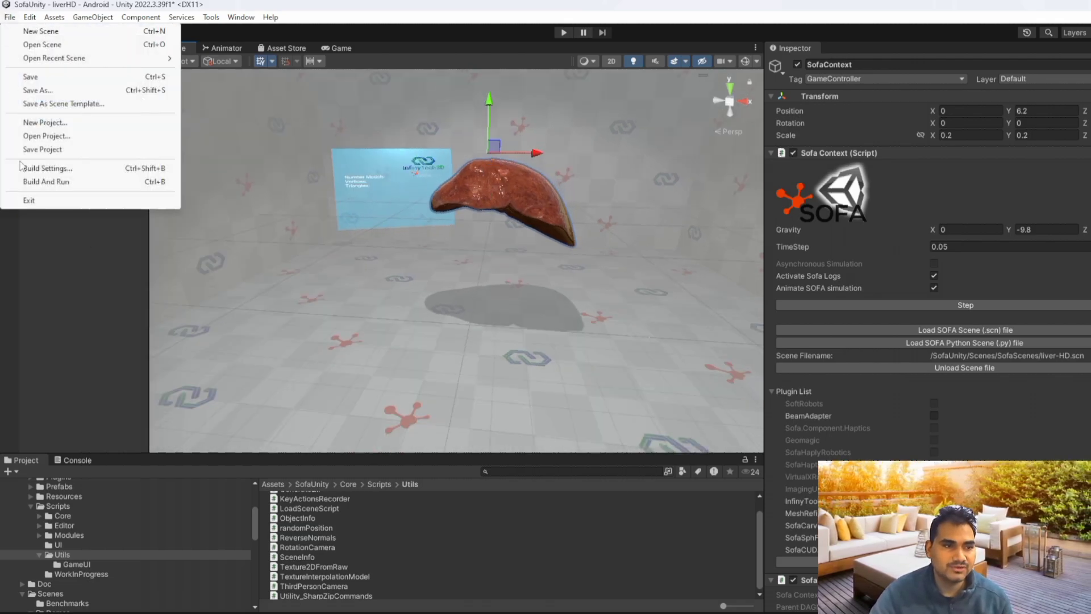
pyautogui.click(40, 167)
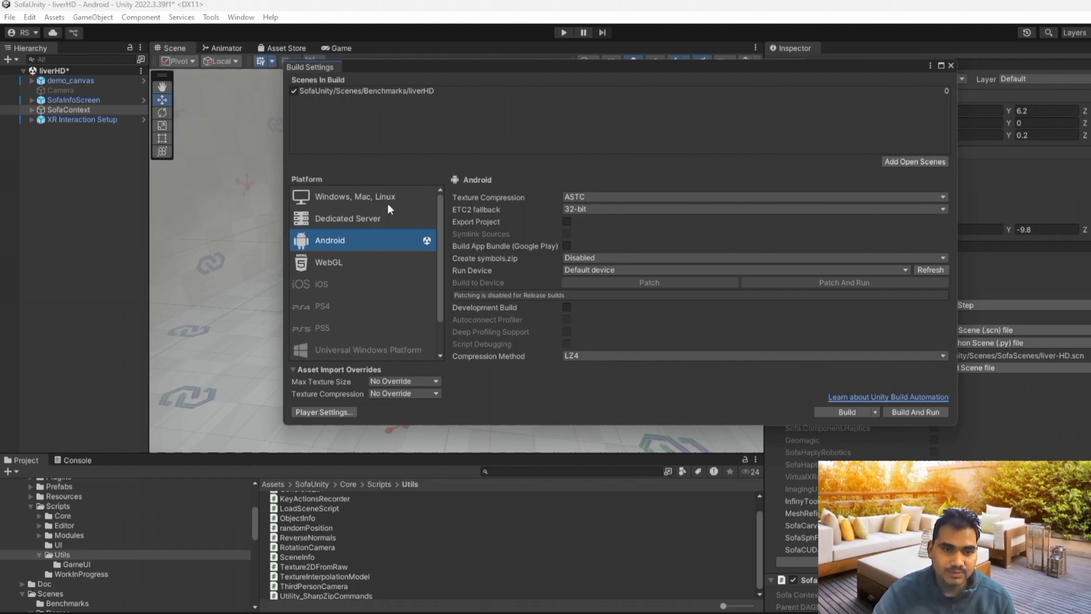
pyautogui.click(951, 66)
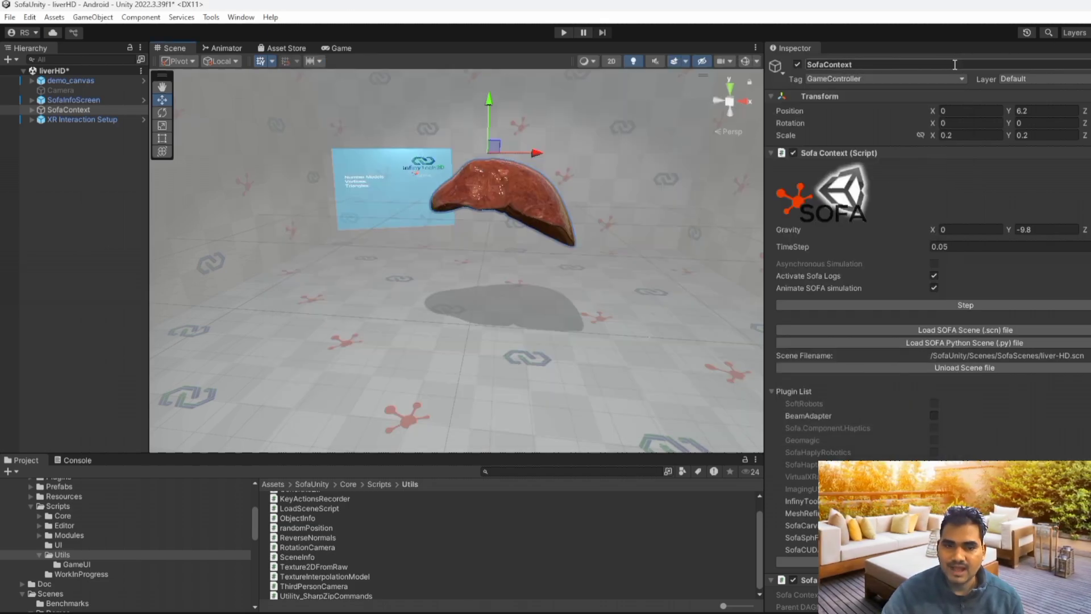
# Play the liverHD scene, orbit around the falling, deforming liver, then stop Play mode
pyautogui.click(565, 32)
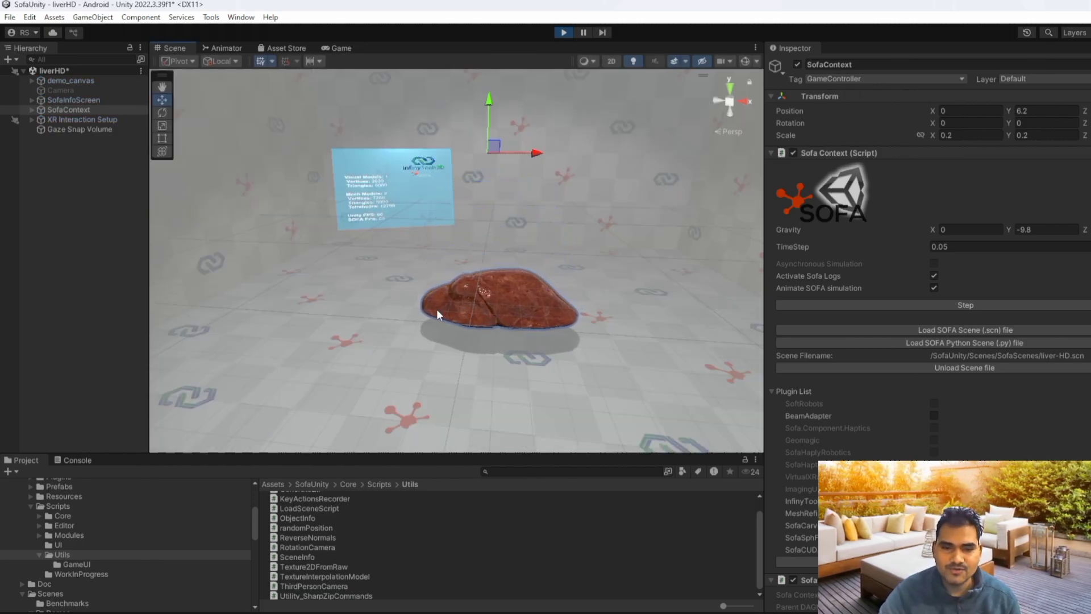
pyautogui.scroll(5, 482, 285)
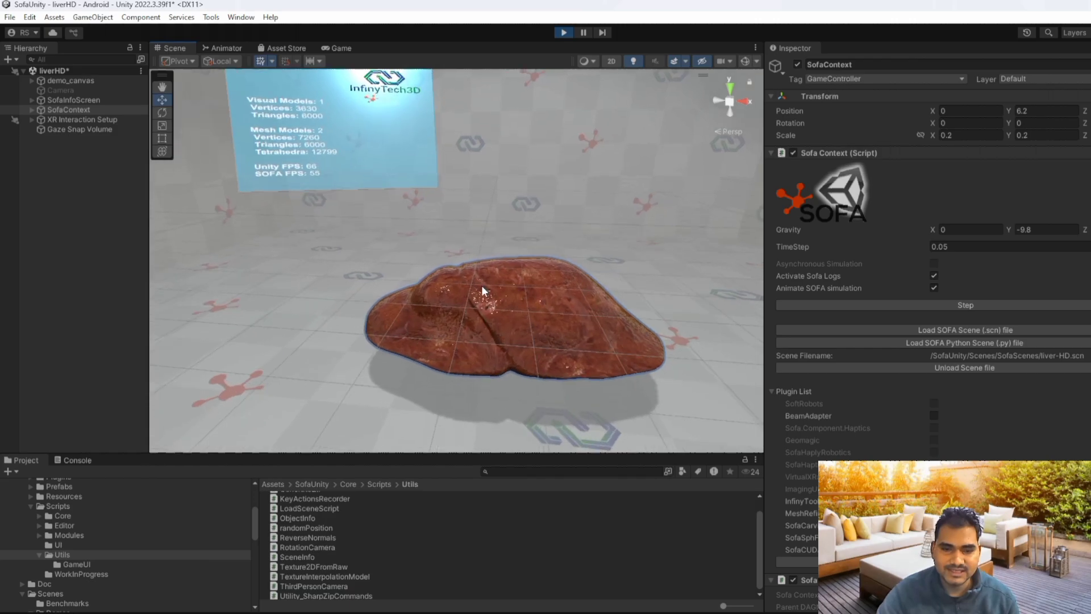
pyautogui.moveTo(482, 286); pyautogui.dragTo(596, 241, button='right')
pyautogui.scroll(-5, 597, 241)
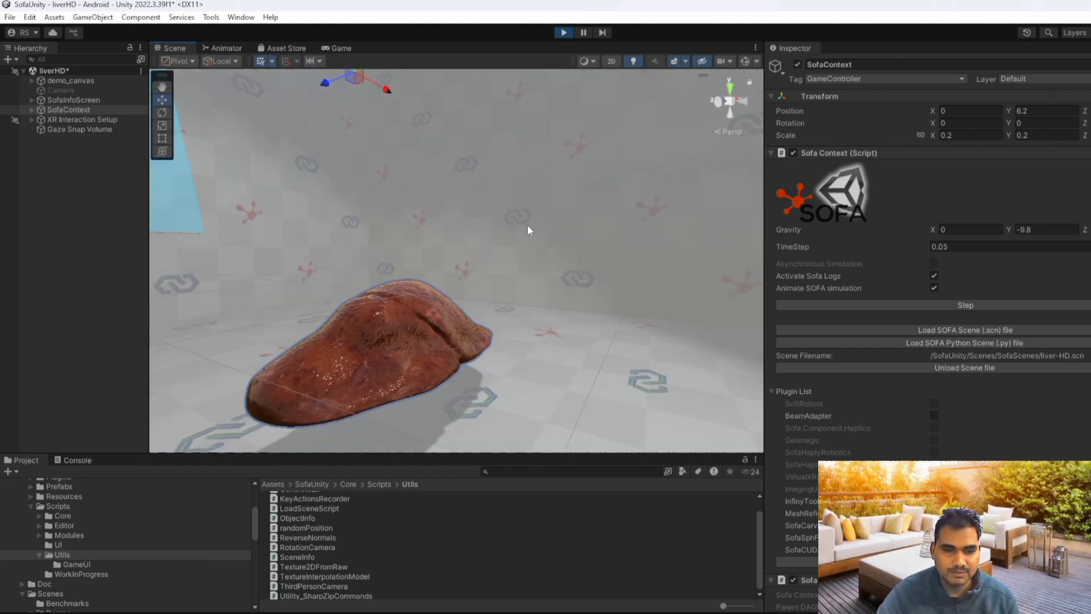
pyautogui.moveTo(460, 288)
pyautogui.mouseDown(button='right')
pyautogui.moveTo(219, 254)
pyautogui.moveTo(564, 312)
pyautogui.moveTo(502, 326)
pyautogui.moveTo(486, 275)
pyautogui.moveTo(462, 303)
pyautogui.mouseUp(button='right')
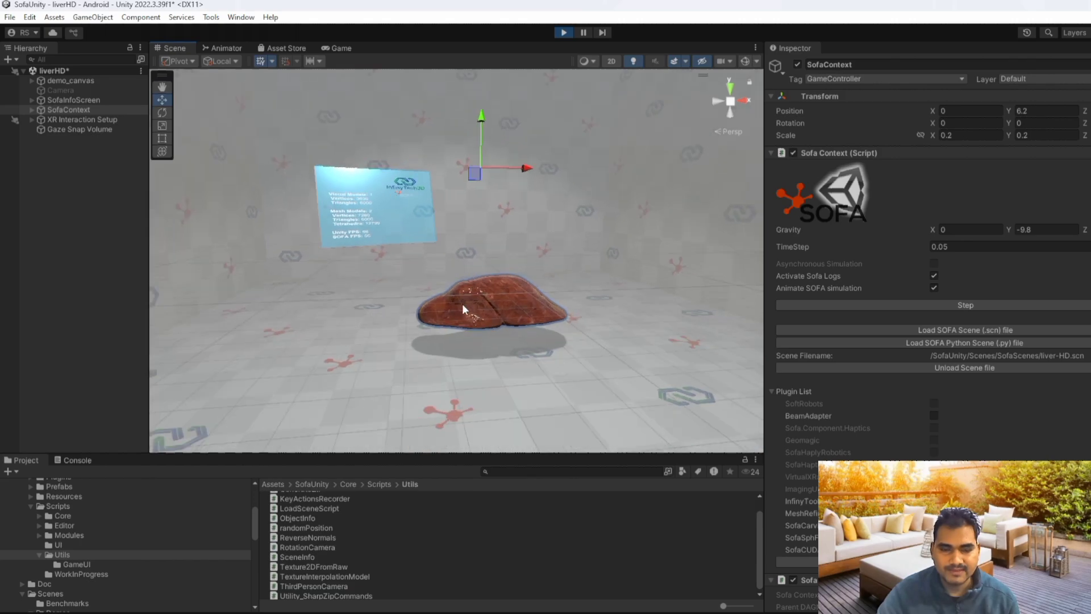
pyautogui.click(564, 33)
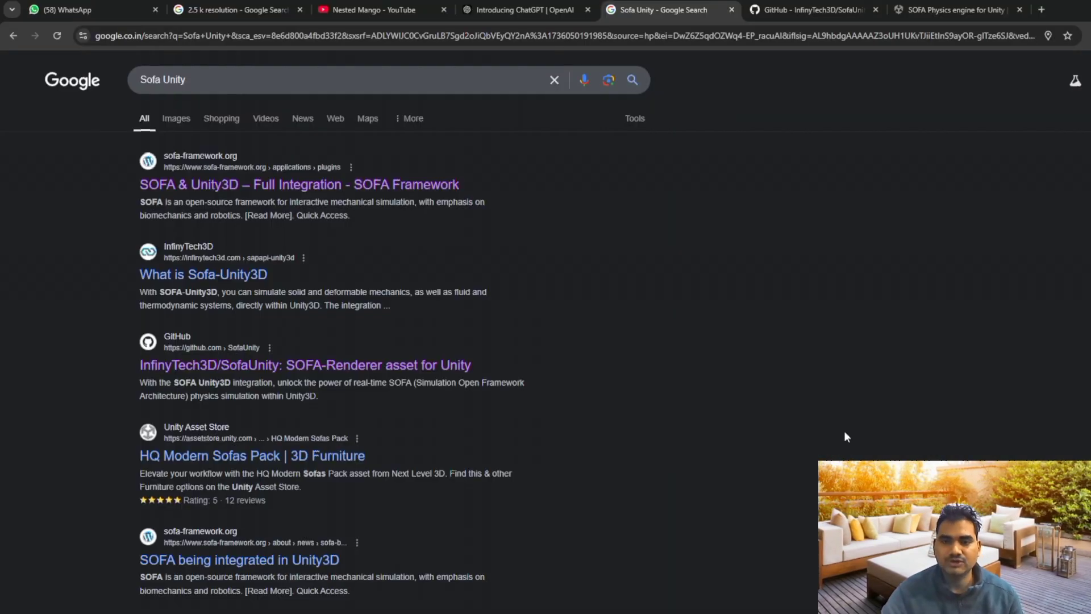
# Skim the SofaUnity GitHub repo and search results, then return to the SOFA store page
pyautogui.click(956, 10)
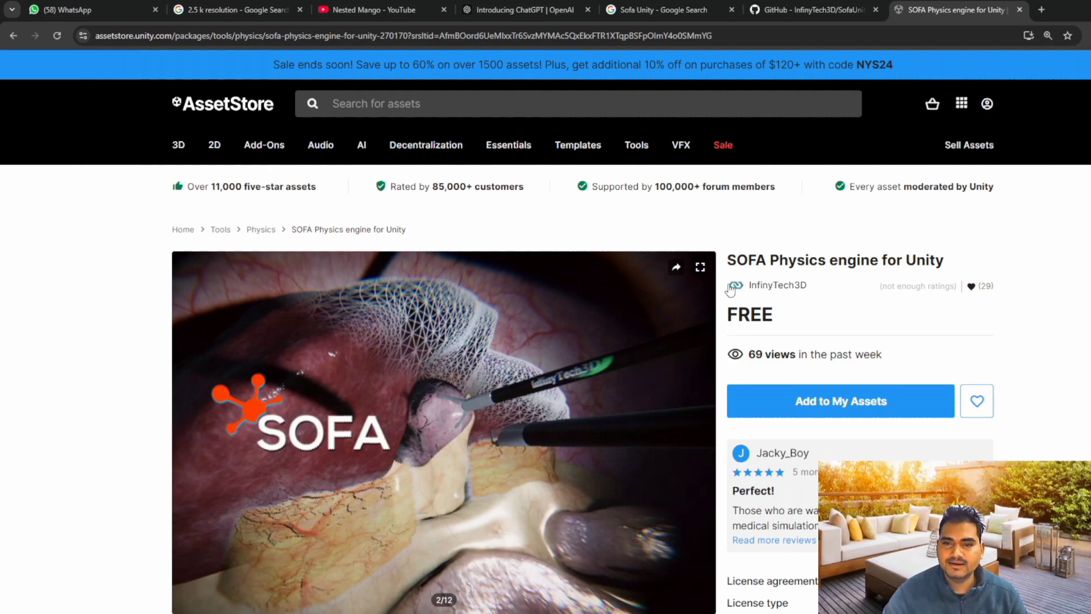
pyautogui.click(812, 10)
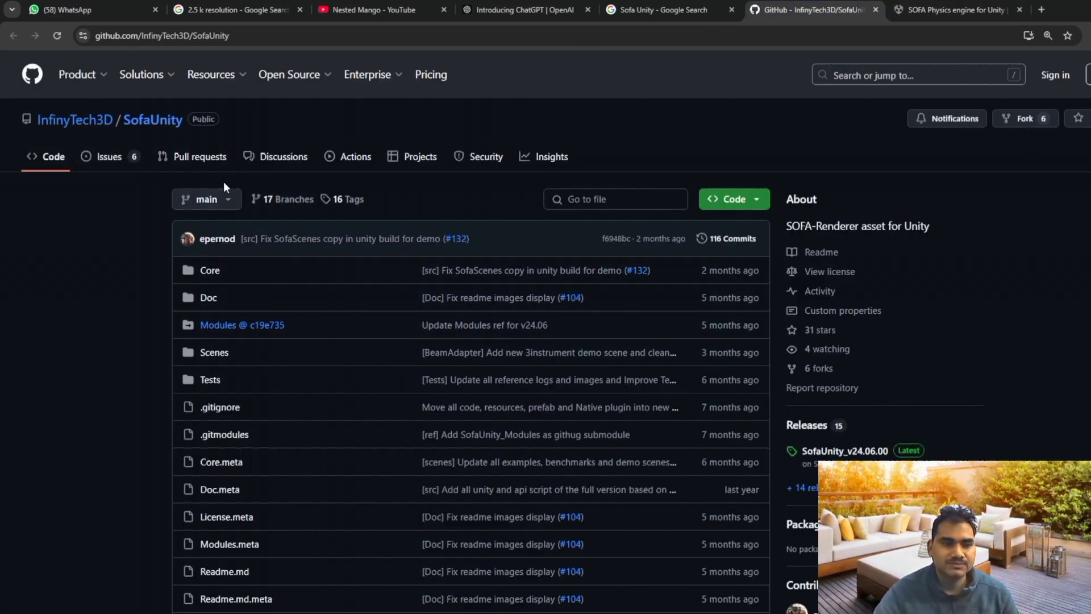
pyautogui.scroll(-4, 316, 348)
pyautogui.scroll(-6, 316, 348)
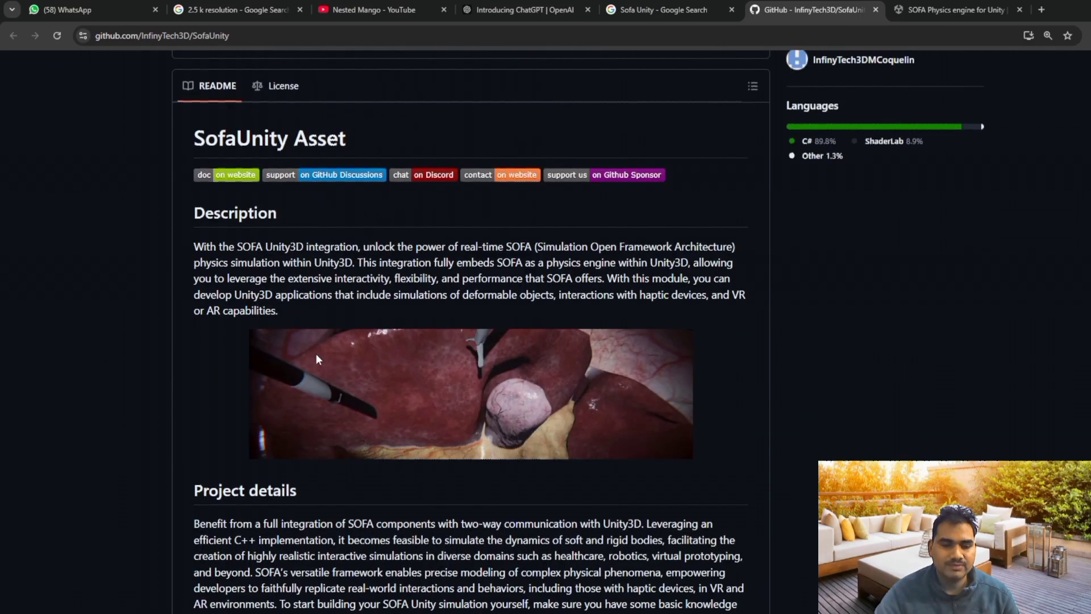
pyautogui.scroll(-3, 438, 308)
pyautogui.scroll(-2, 439, 312)
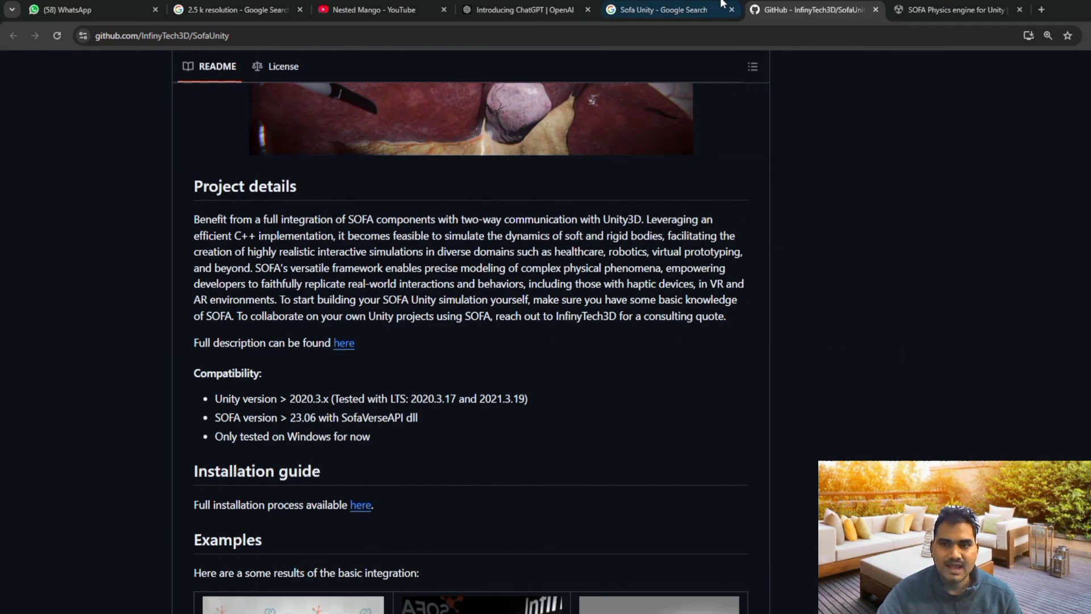
pyautogui.click(673, 10)
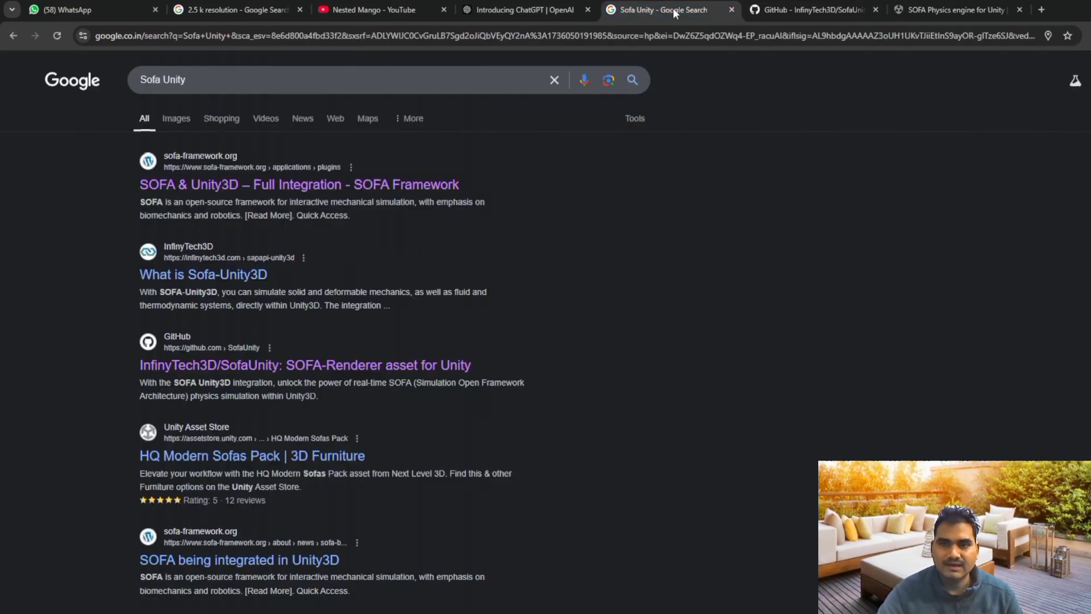
pyautogui.click(922, 11)
pyautogui.scroll(-2, 405, 336)
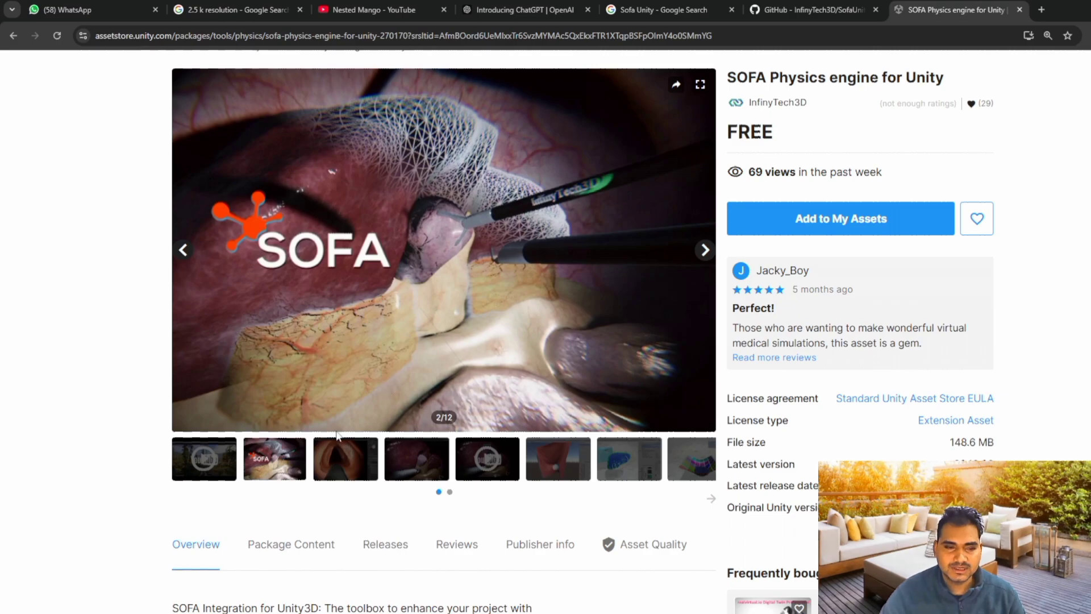
# Browse the store gallery previews: throat endoscopy, liver, red cloth, particles and colored soft body
pyautogui.click(332, 469)
pyautogui.click(291, 465)
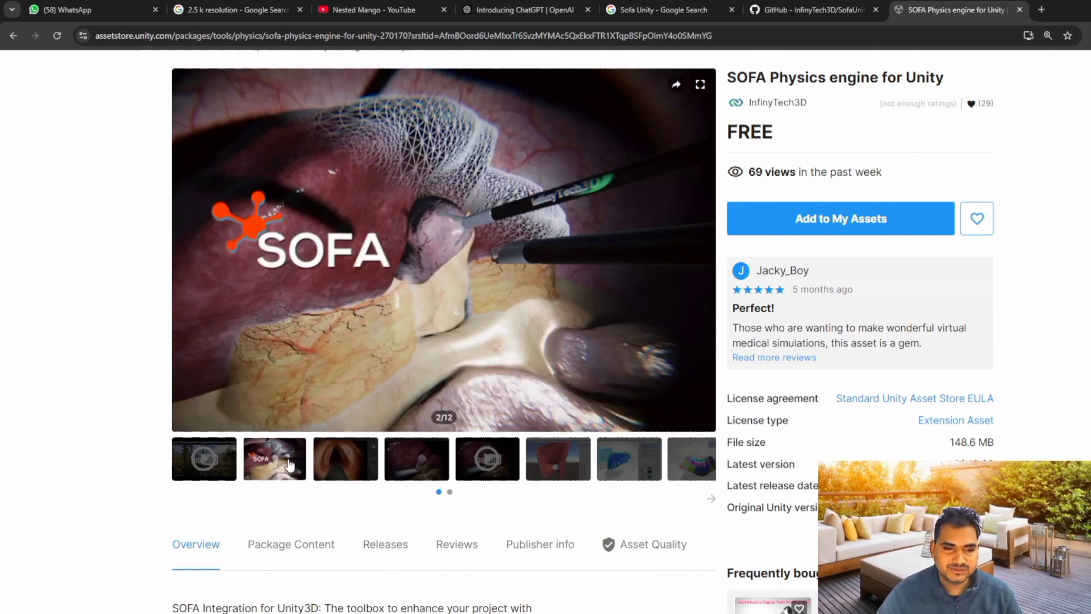
pyautogui.click(423, 458)
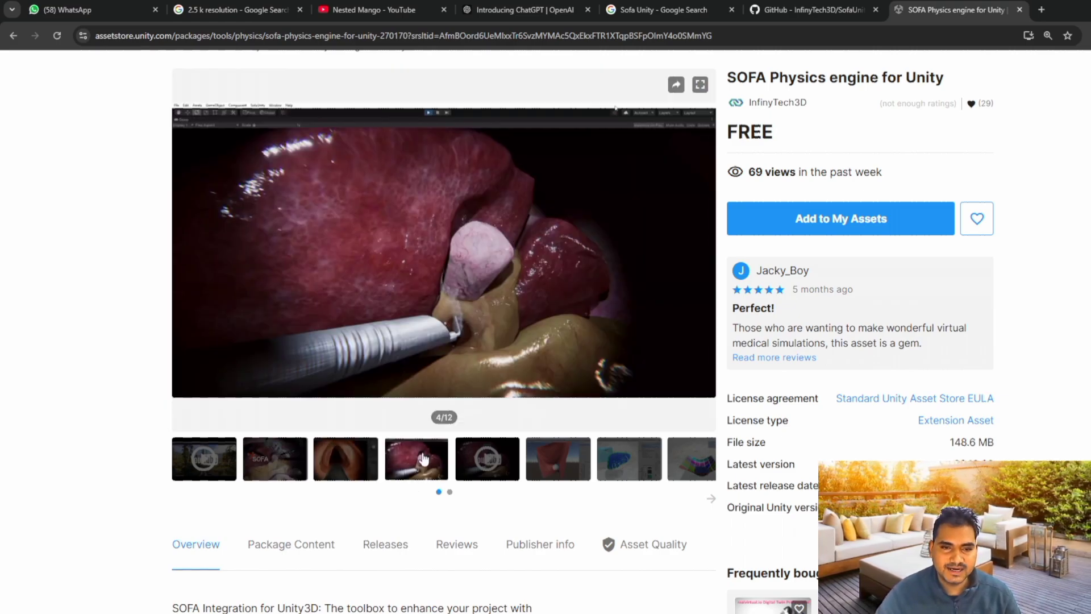
pyautogui.click(578, 459)
pyautogui.click(701, 479)
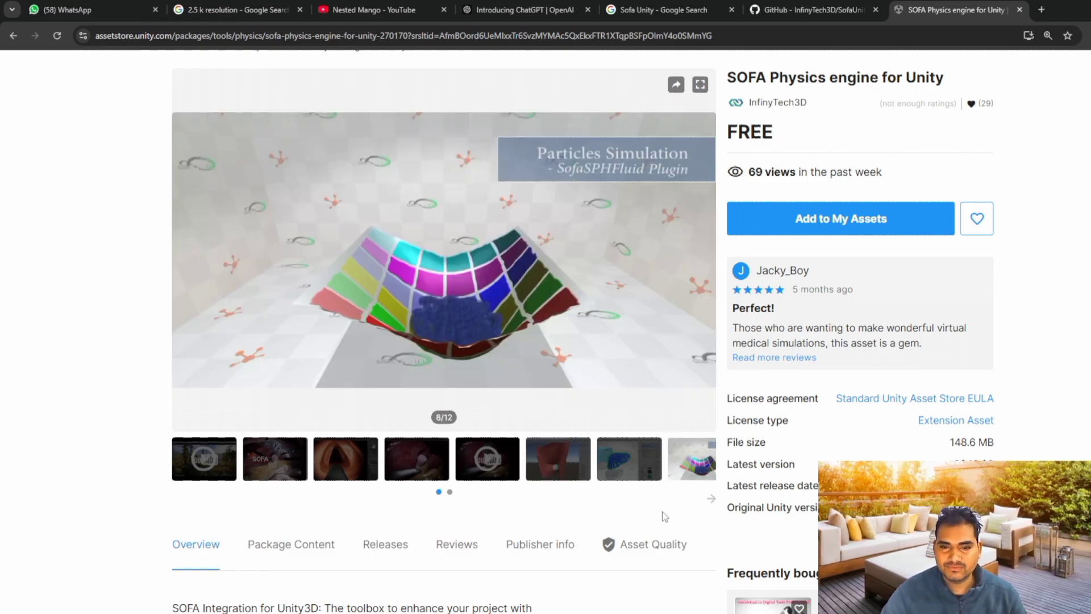
pyautogui.click(713, 500)
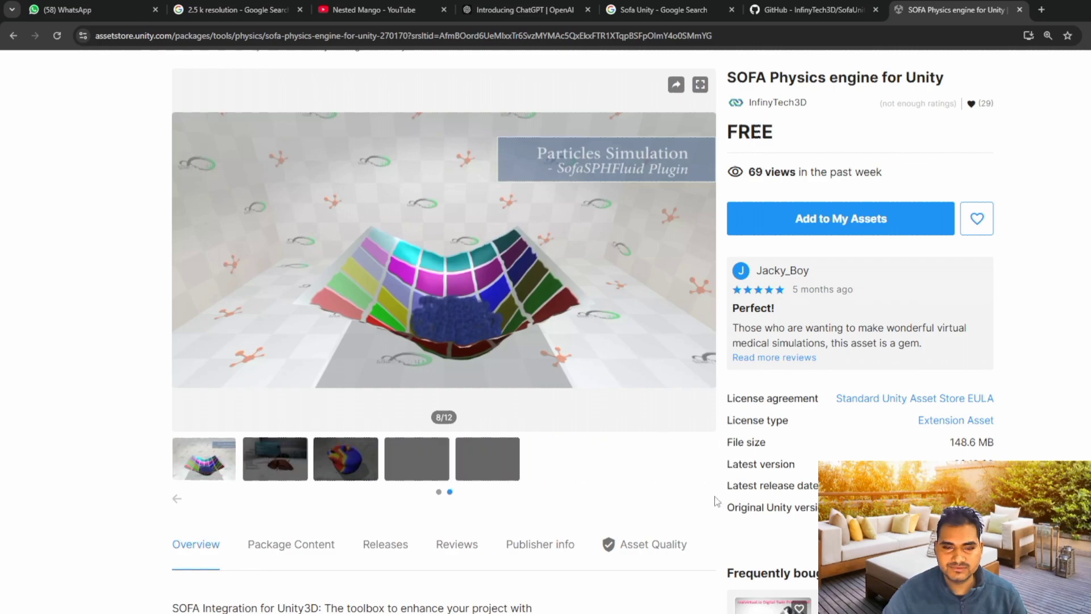
pyautogui.click(357, 467)
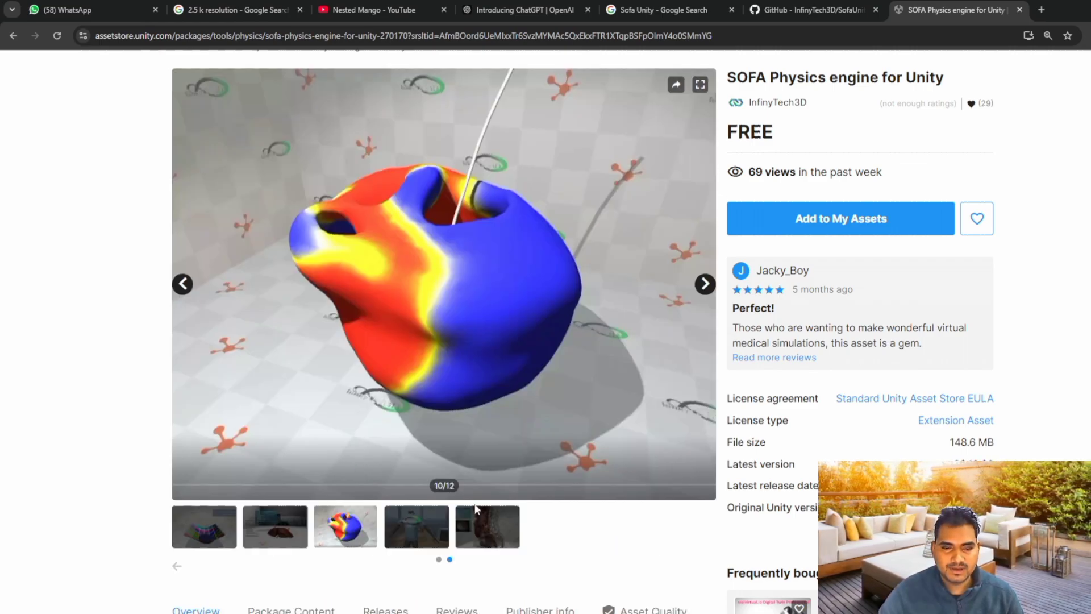
pyautogui.click(486, 534)
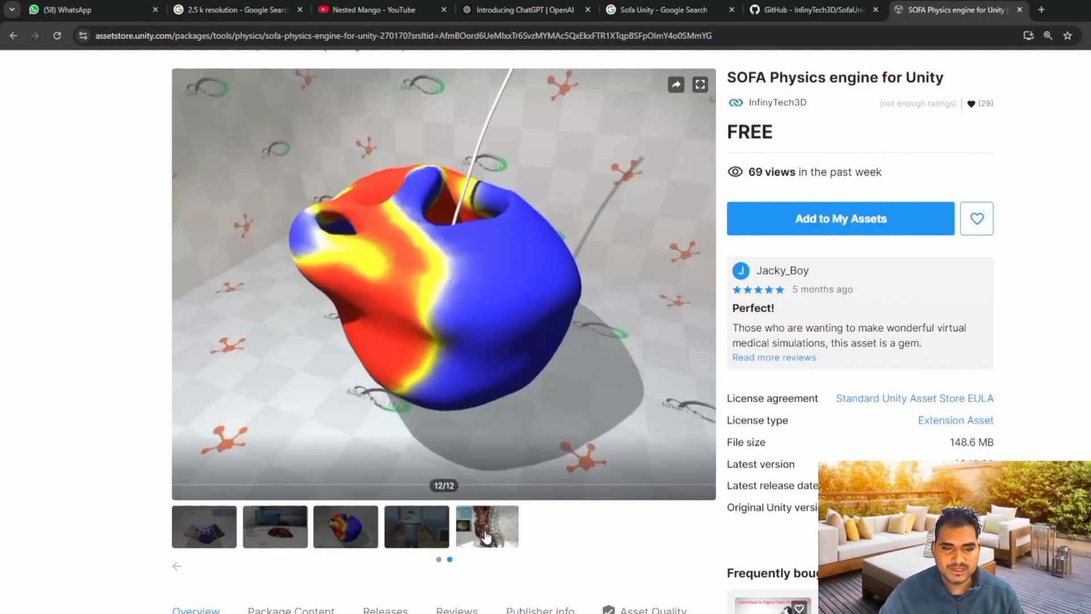
pyautogui.click(214, 528)
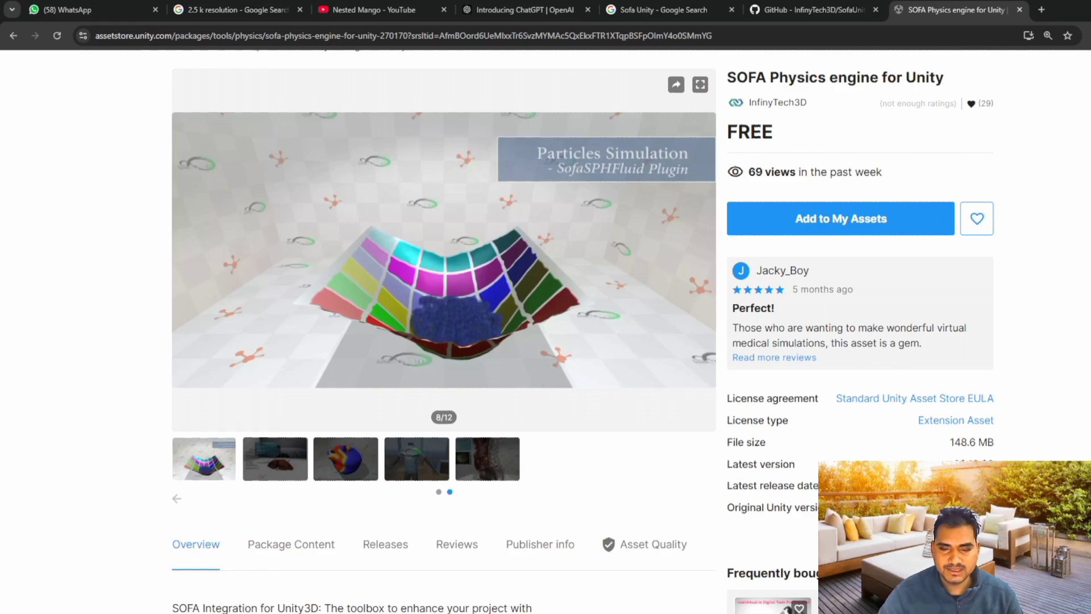
pyautogui.scroll(3, 888, 242)
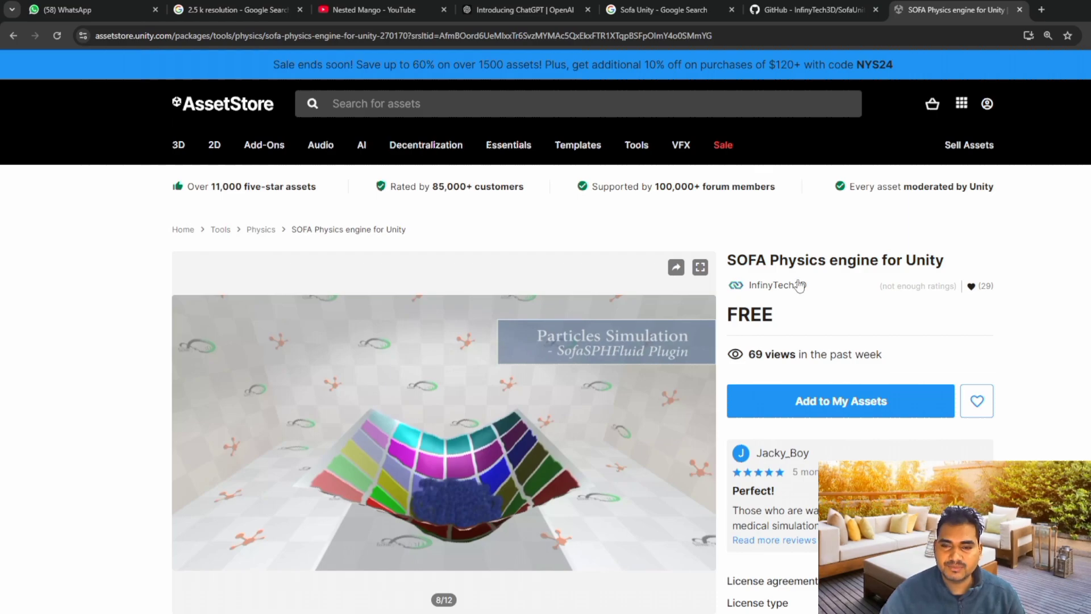
pyautogui.scroll(-8, 797, 306)
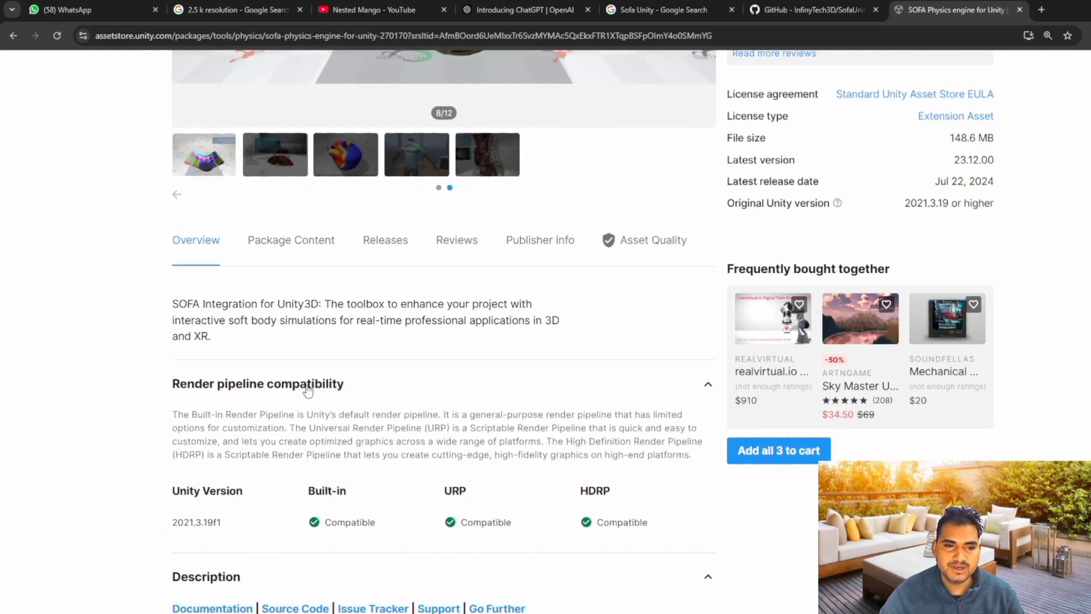
pyautogui.scroll(5, 588, 404)
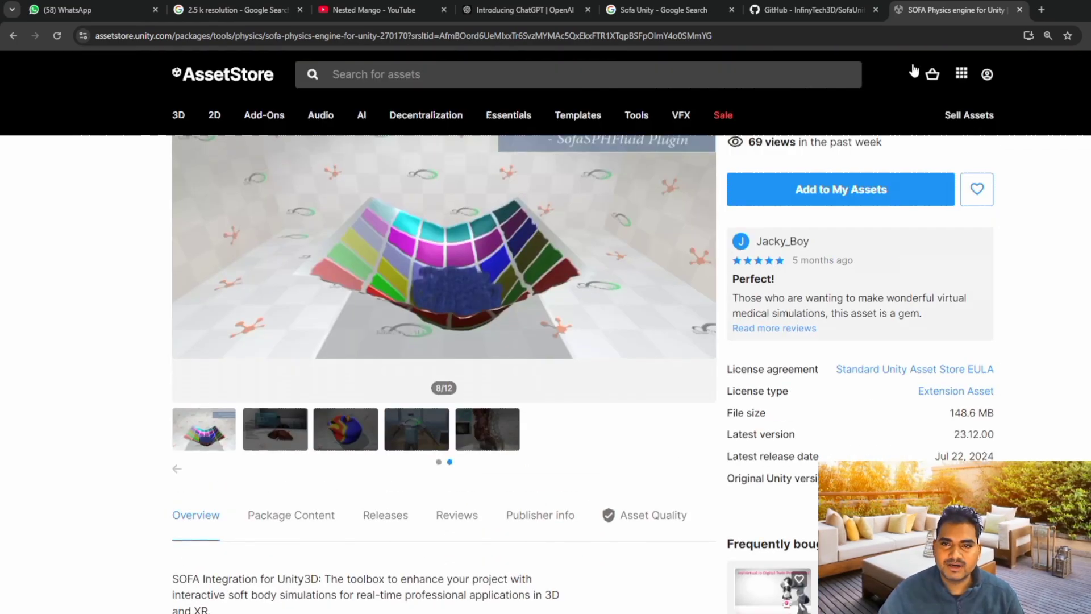
pyautogui.scroll(3, 761, 321)
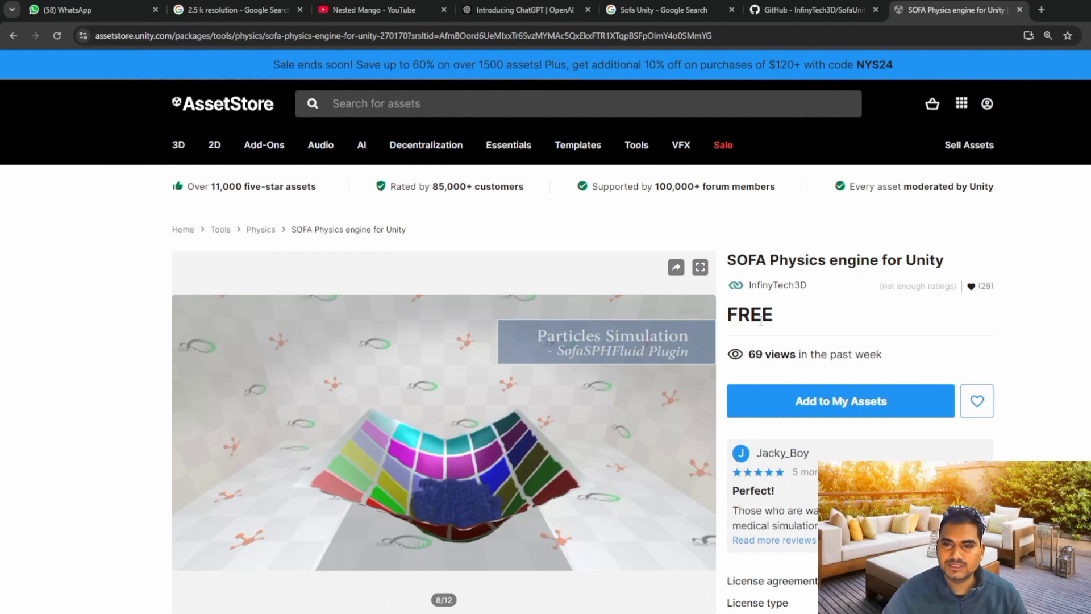
# Scroll through the SofaUnity README Examples and Tutorials, then back up to the file list
pyautogui.click(764, 8)
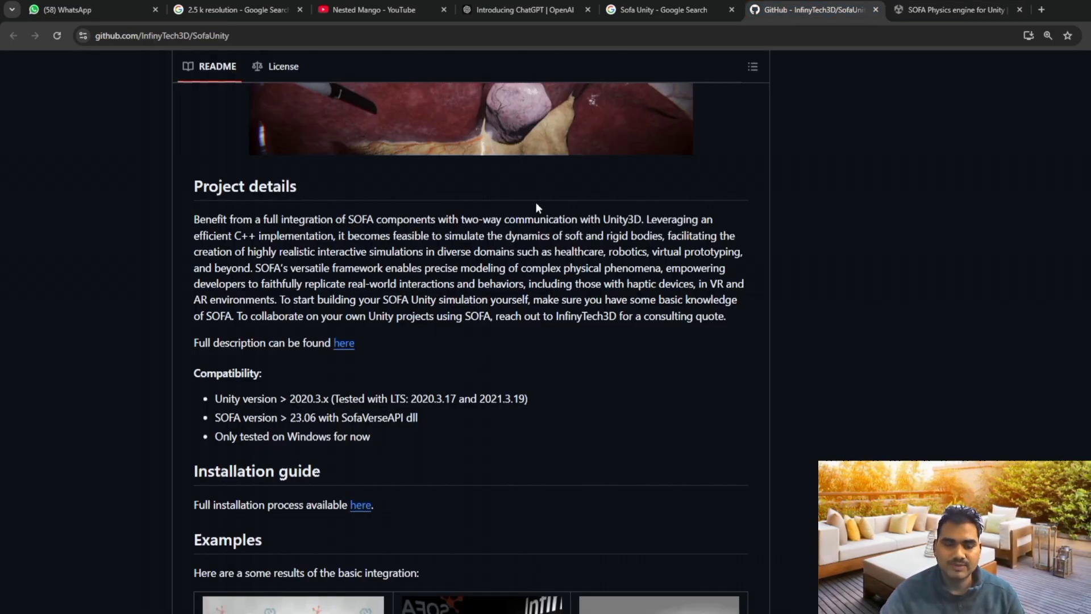
pyautogui.scroll(-3, 579, 374)
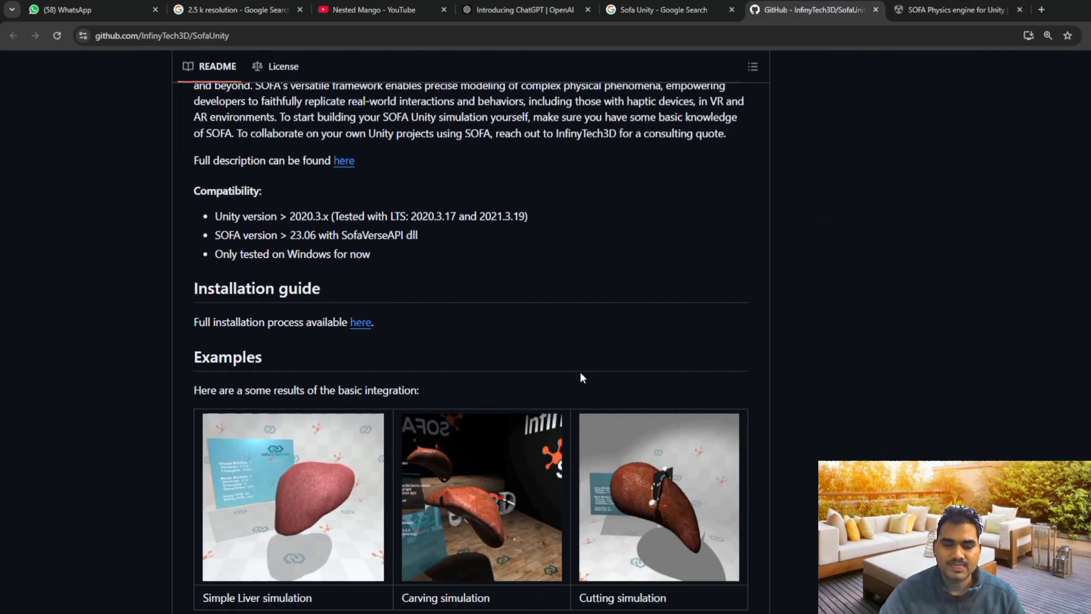
pyautogui.scroll(-2, 381, 427)
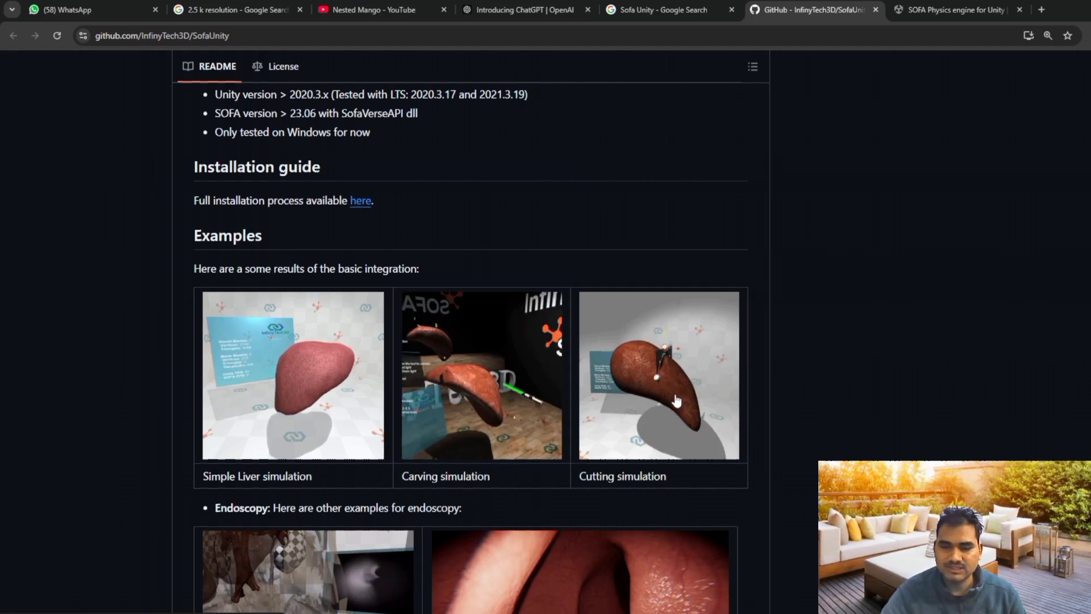
pyautogui.scroll(-5, 690, 330)
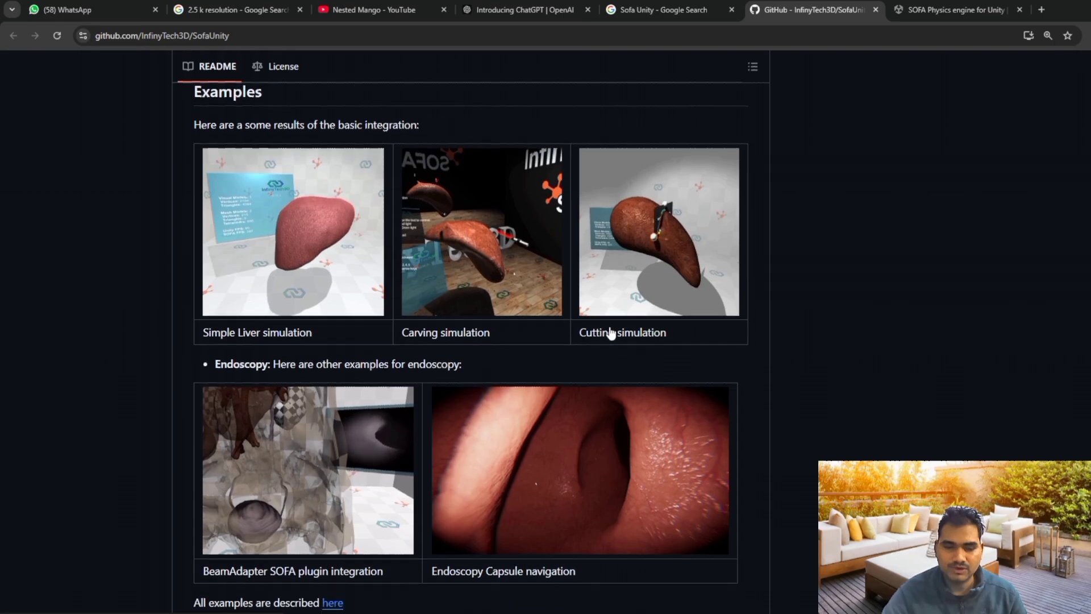
pyautogui.scroll(-3, 540, 363)
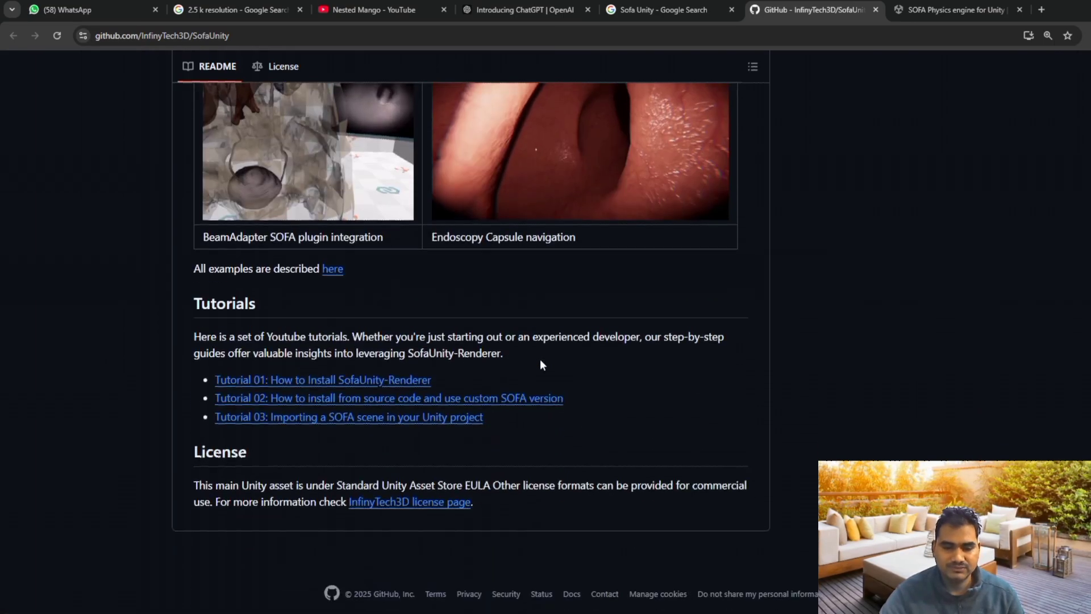
pyautogui.scroll(20, 533, 357)
pyautogui.scroll(10, 532, 354)
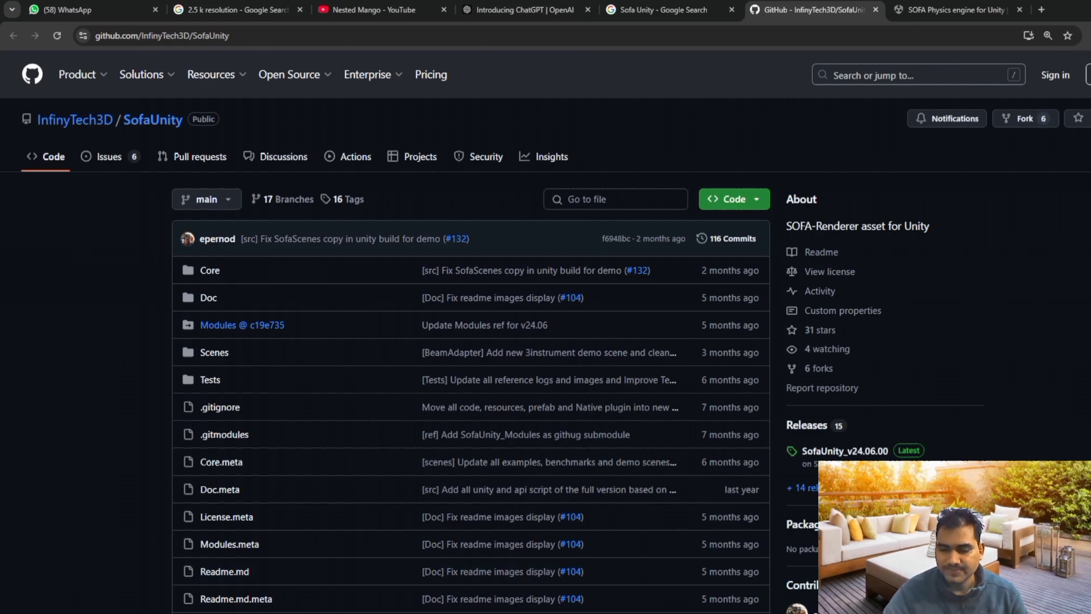
# Return to Unity and expand the SofaUnity folder in the Project window, selecting Scenes
pyautogui.moveTo(718, 611)
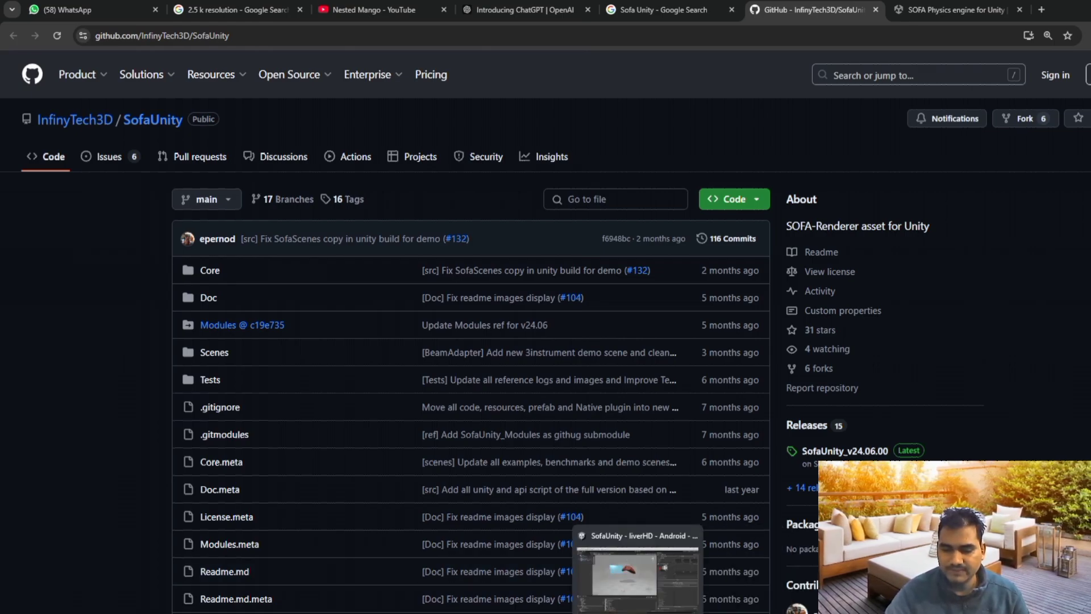
pyautogui.click(717, 612)
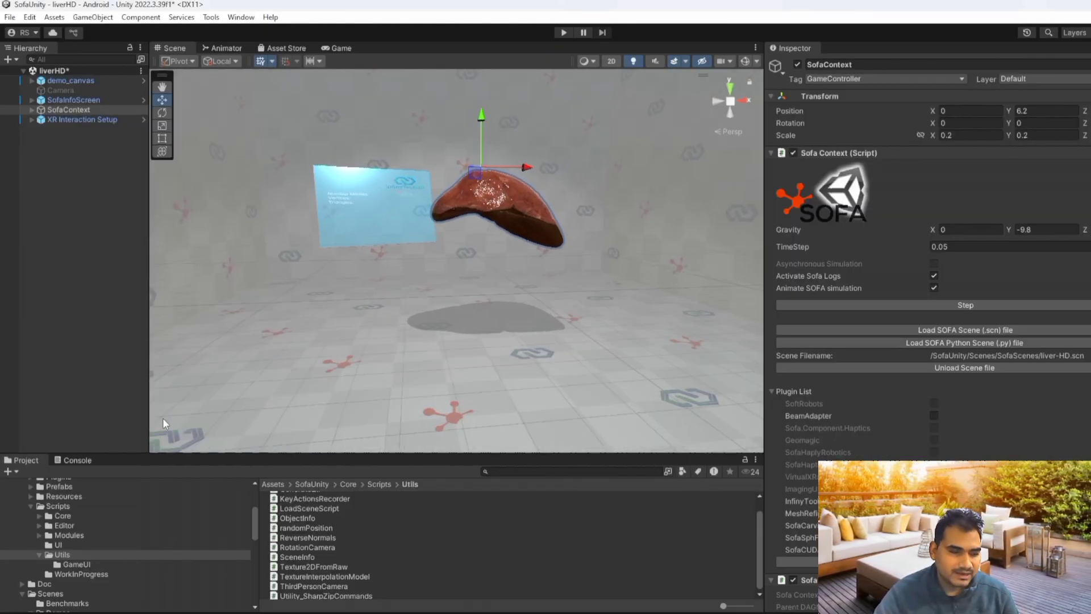
pyautogui.scroll(6, 81, 550)
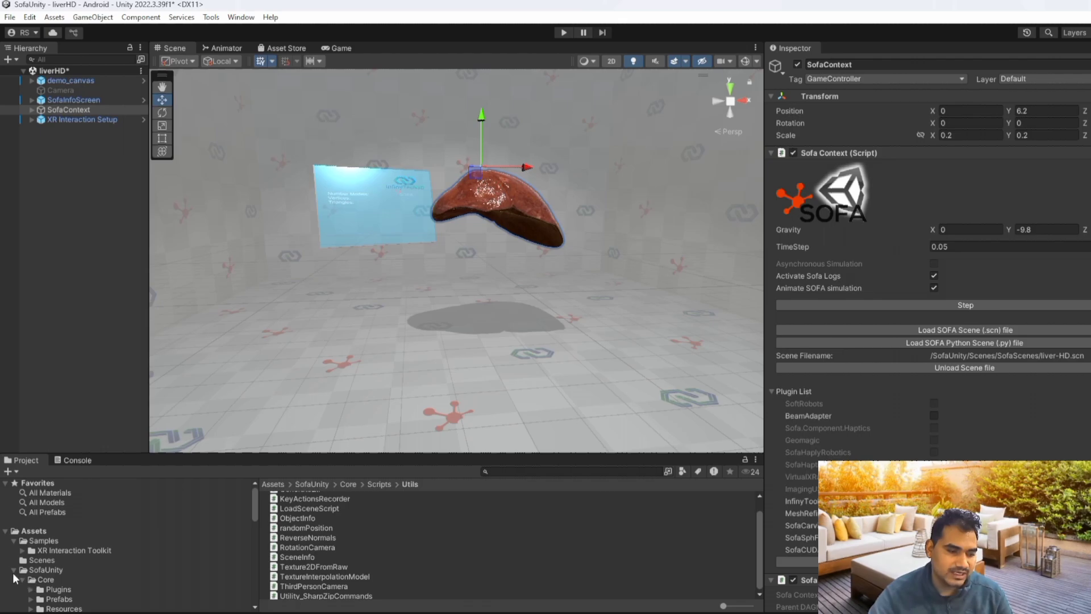
pyautogui.click(13, 570)
pyautogui.click(43, 570)
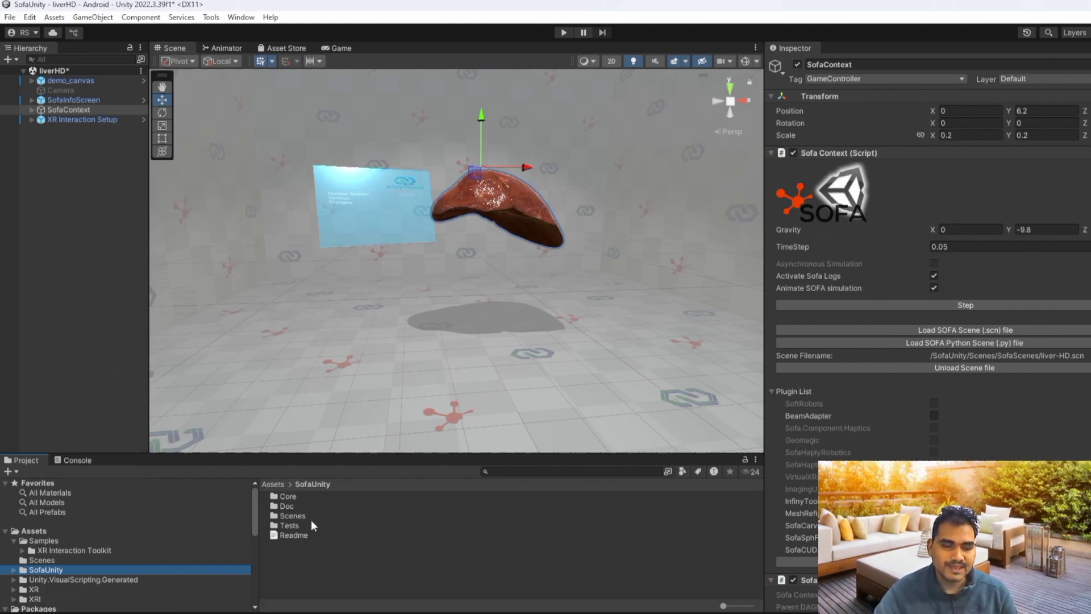
pyautogui.click(294, 515)
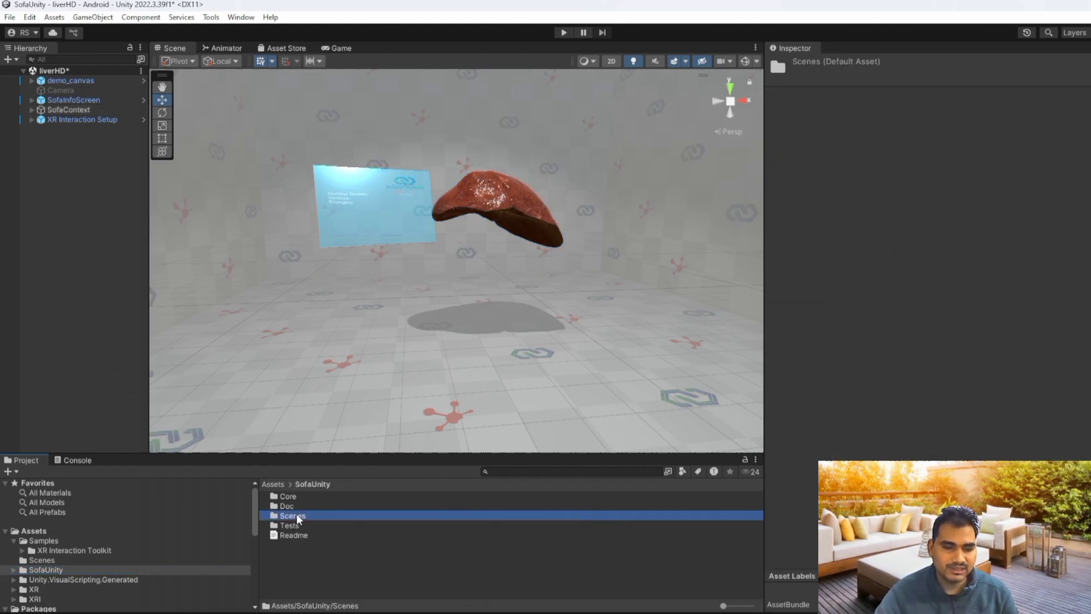
pyautogui.click(294, 515)
pyautogui.press('Escape')
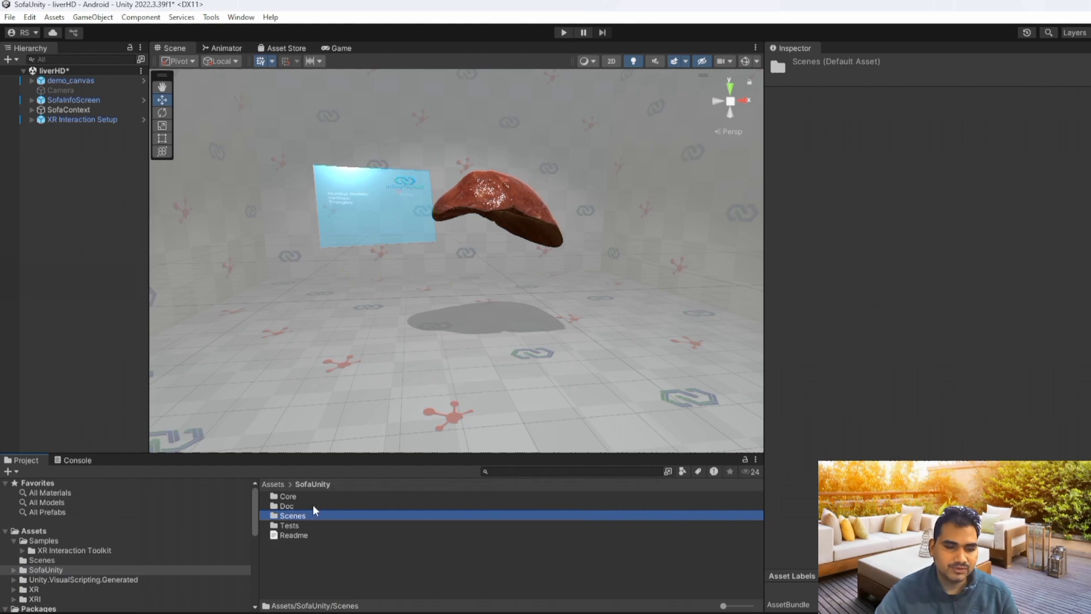
# Browse the Benchmarks, Demos, Endoscopy and BeamAdapter scene folders, then go back up to SofaUnity
pyautogui.doubleClick(302, 517)
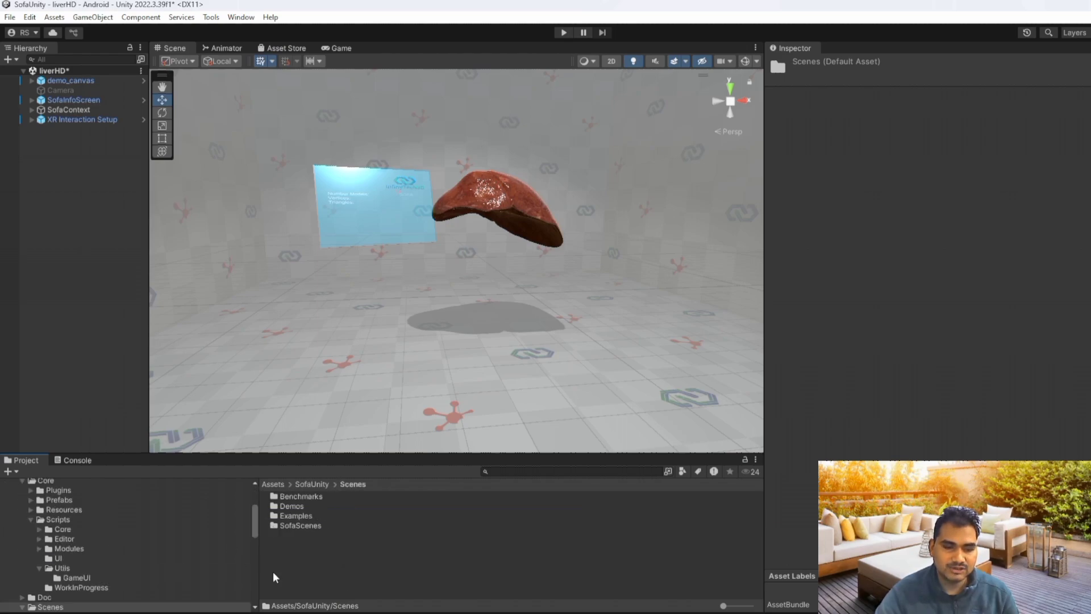
pyautogui.doubleClick(301, 496)
pyautogui.click(353, 483)
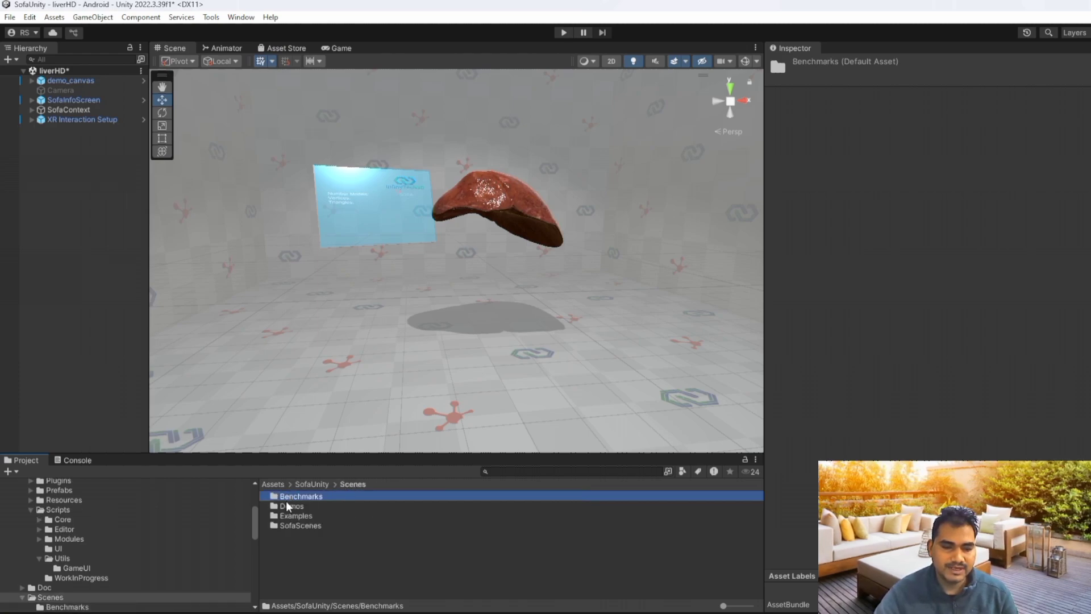
pyautogui.doubleClick(293, 506)
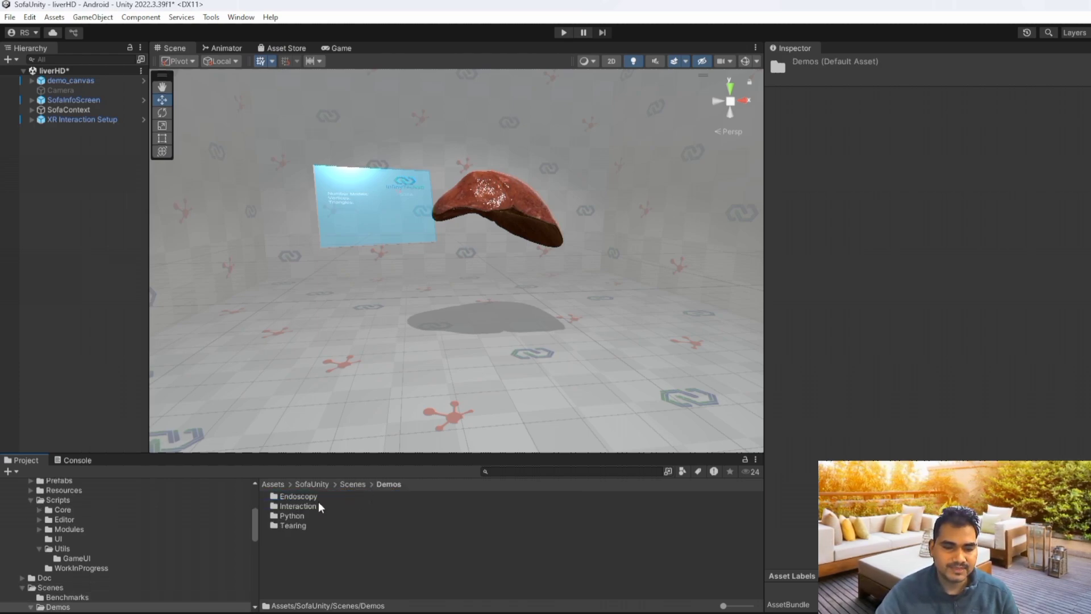
pyautogui.doubleClick(304, 497)
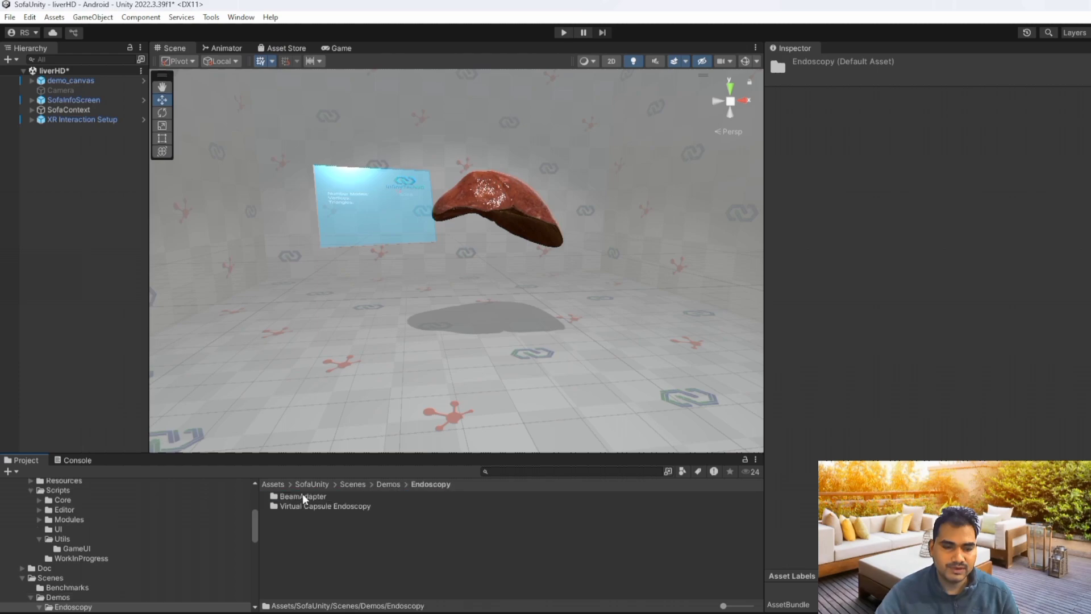
pyautogui.doubleClick(328, 497)
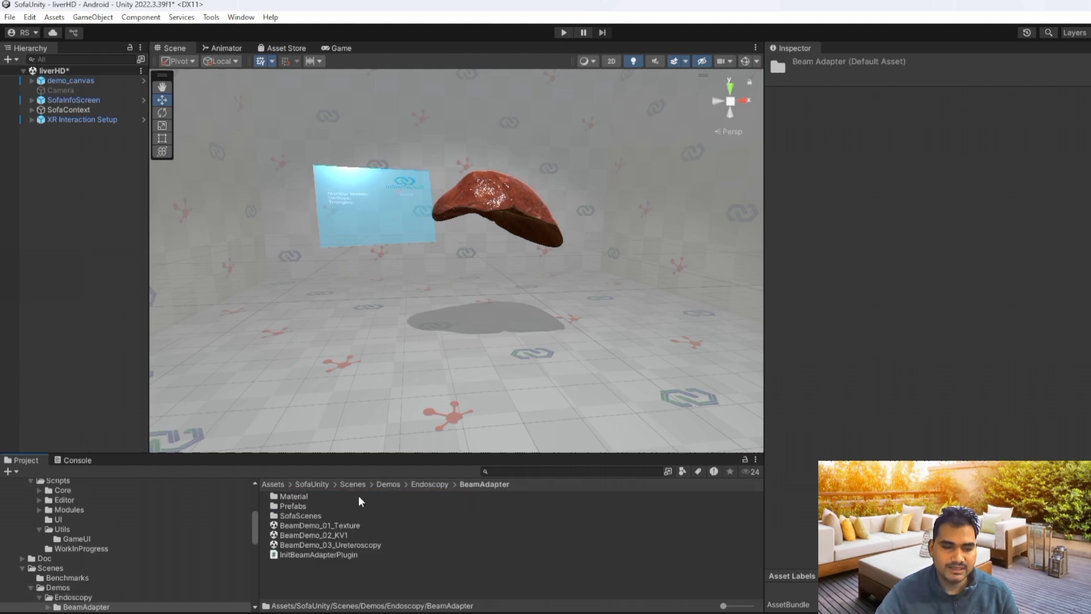
pyautogui.click(429, 484)
pyautogui.click(388, 484)
pyautogui.click(352, 484)
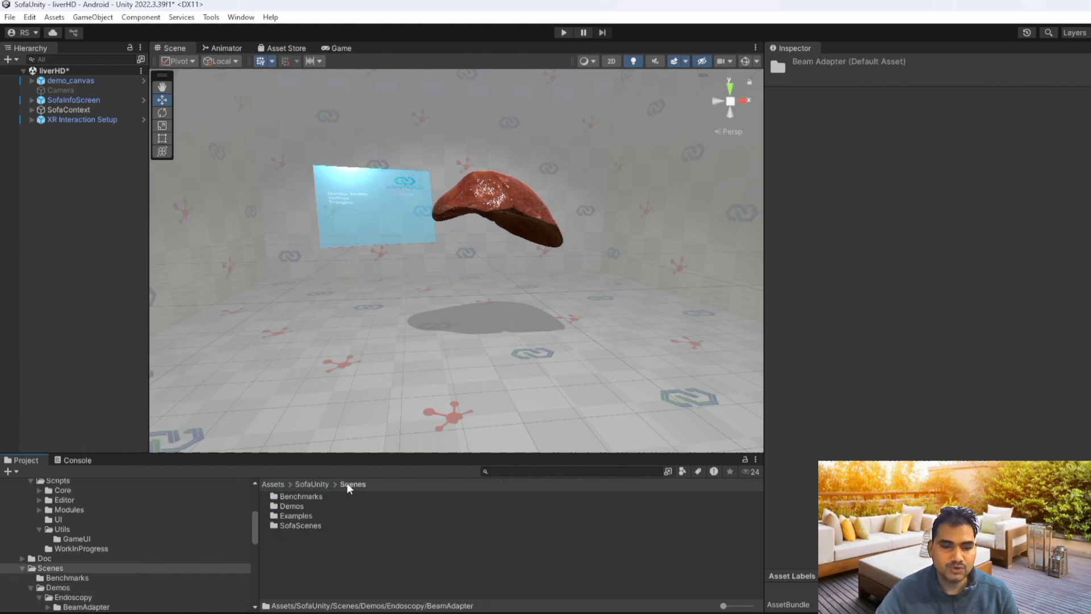
pyautogui.click(318, 485)
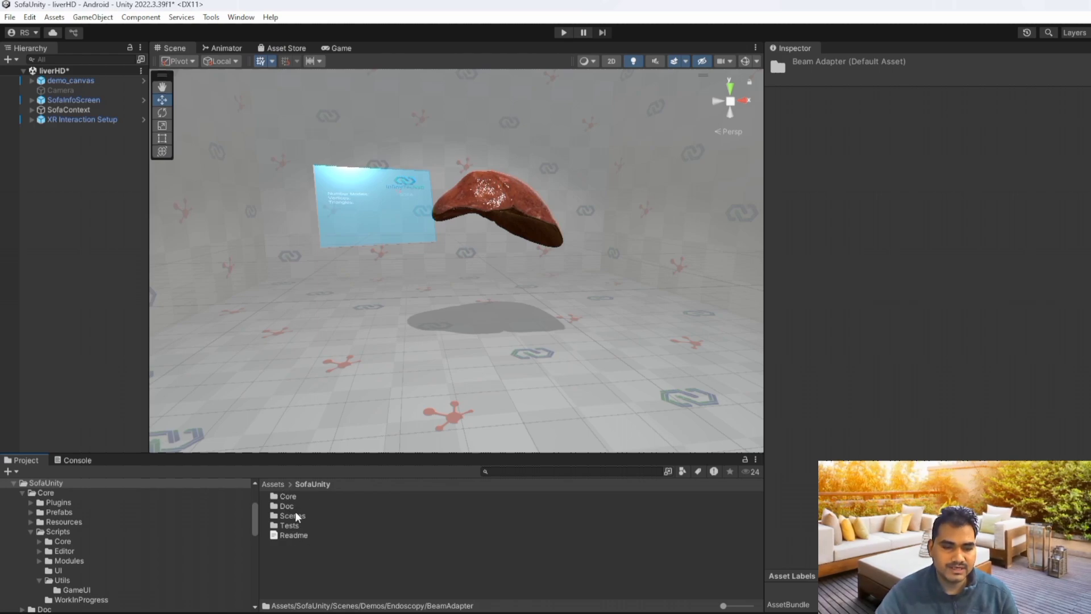
# Open Scenes > Examples to list the ten example scenes, then select SofaContext in the Hierarchy
pyautogui.doubleClick(292, 516)
pyautogui.doubleClick(301, 505)
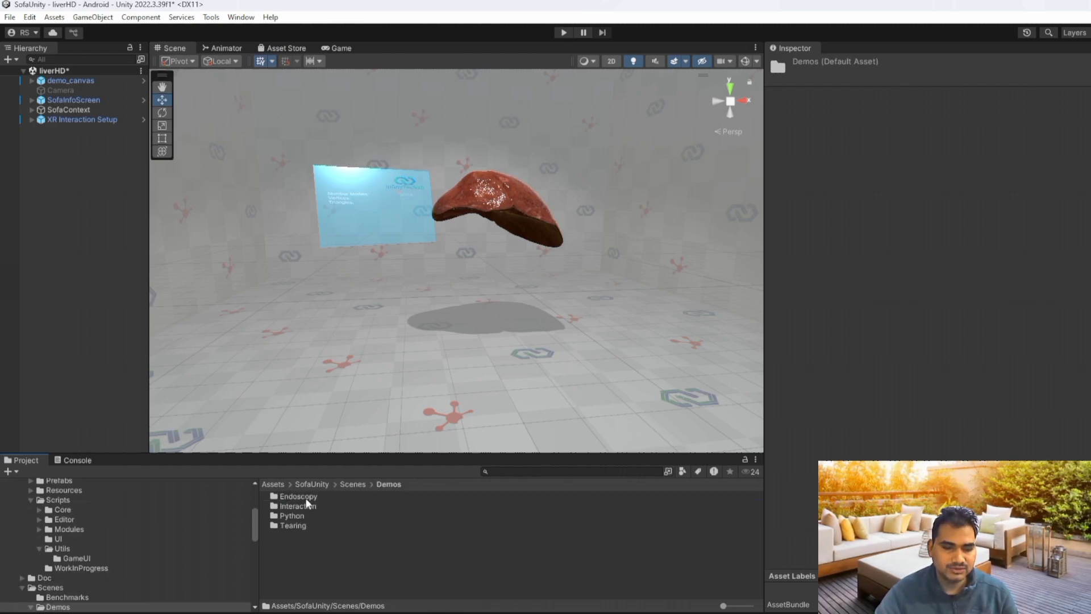
pyautogui.click(351, 485)
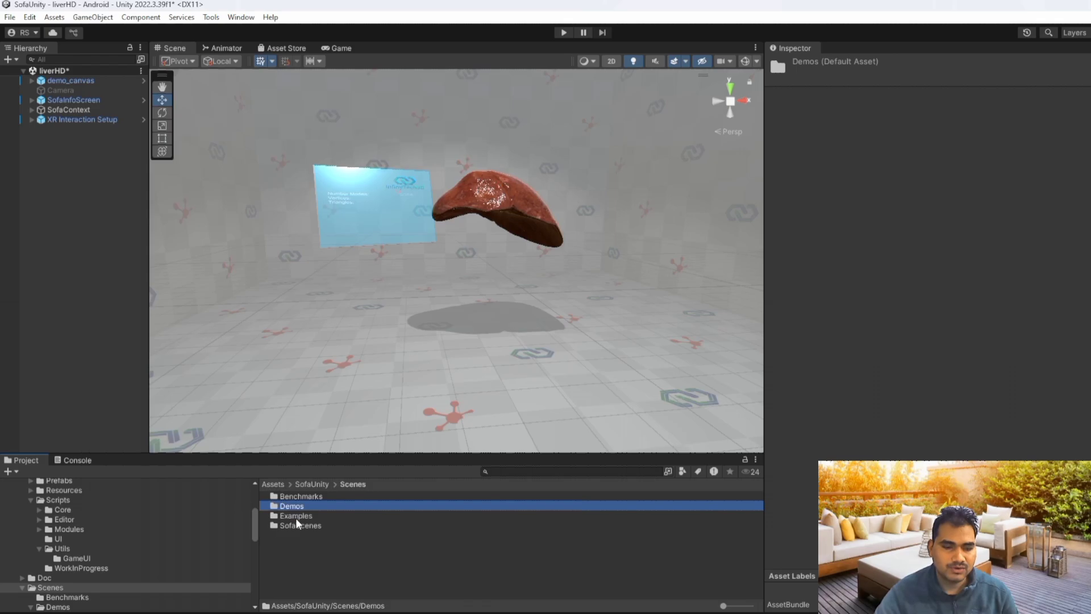
pyautogui.doubleClick(297, 517)
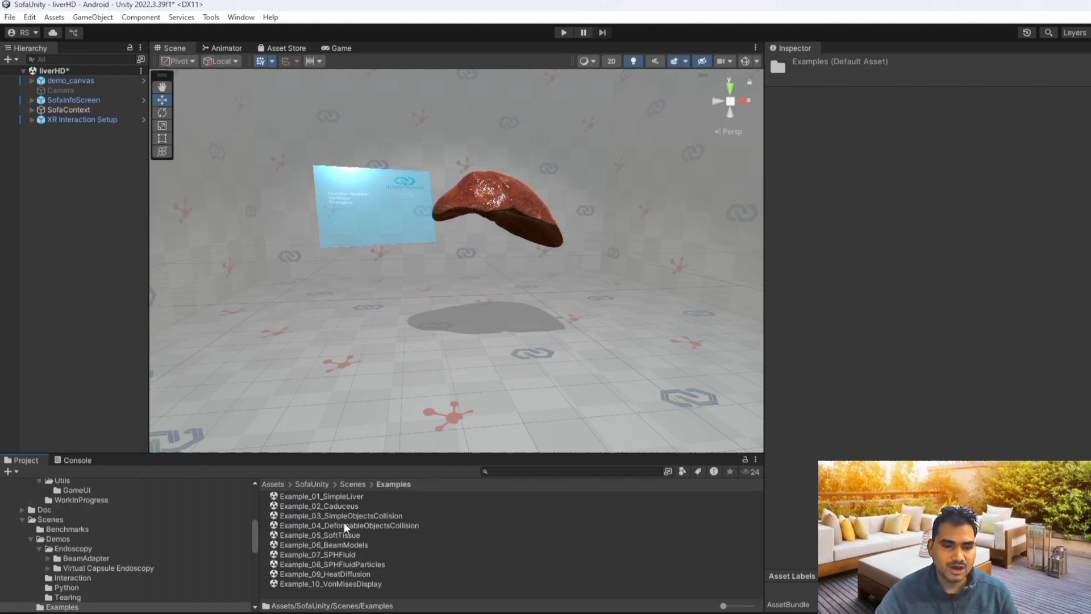
pyautogui.click(68, 120)
pyautogui.click(68, 110)
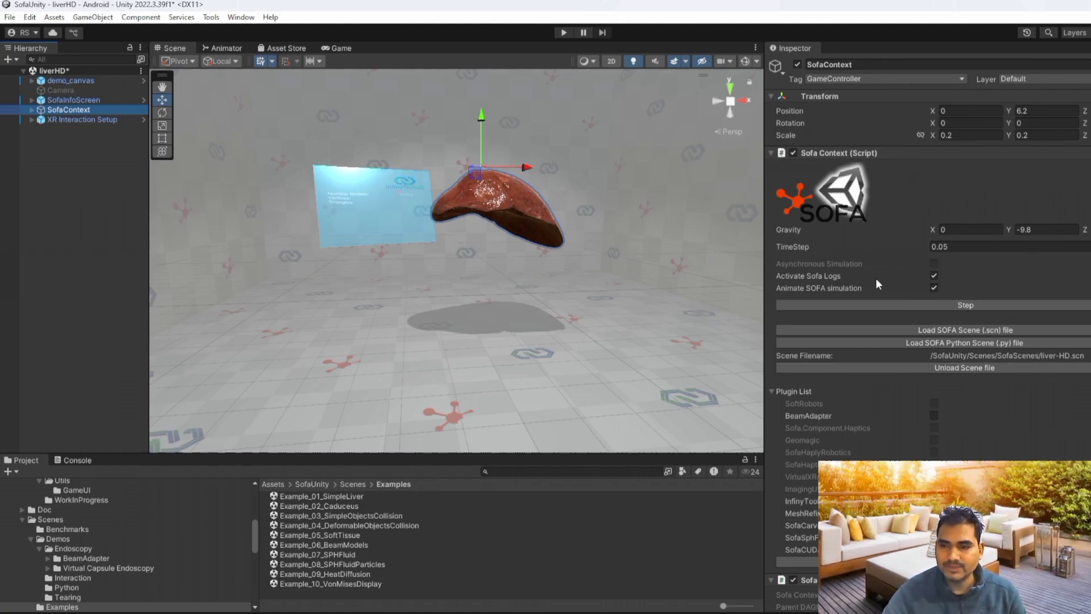
# Review the Sofa Context plugin list, then pan and zoom the Scene view close onto the liver
pyautogui.scroll(-1, 936, 393)
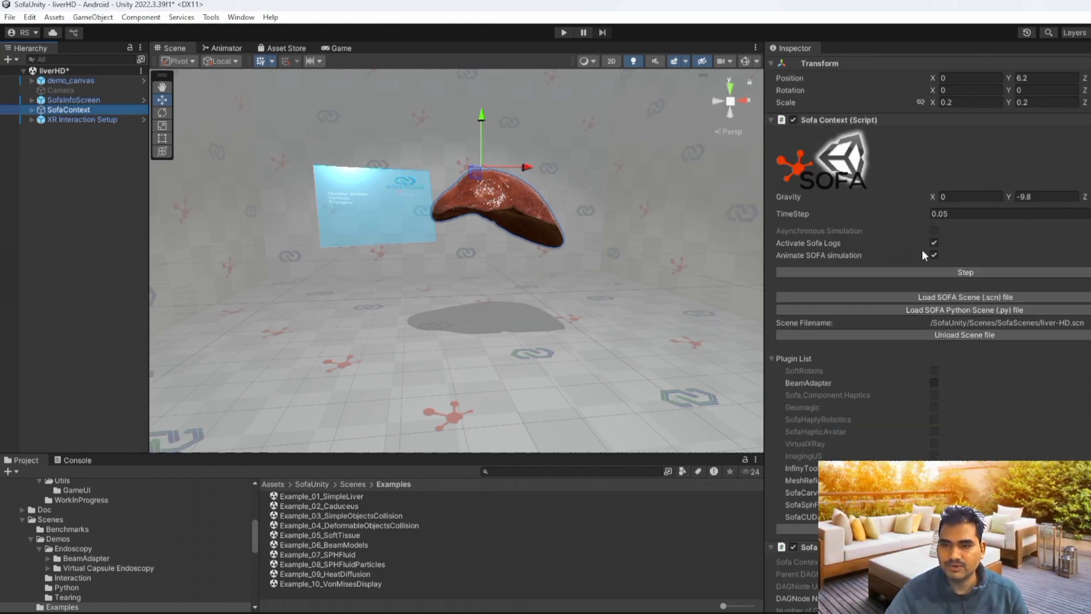
pyautogui.scroll(1, 921, 250)
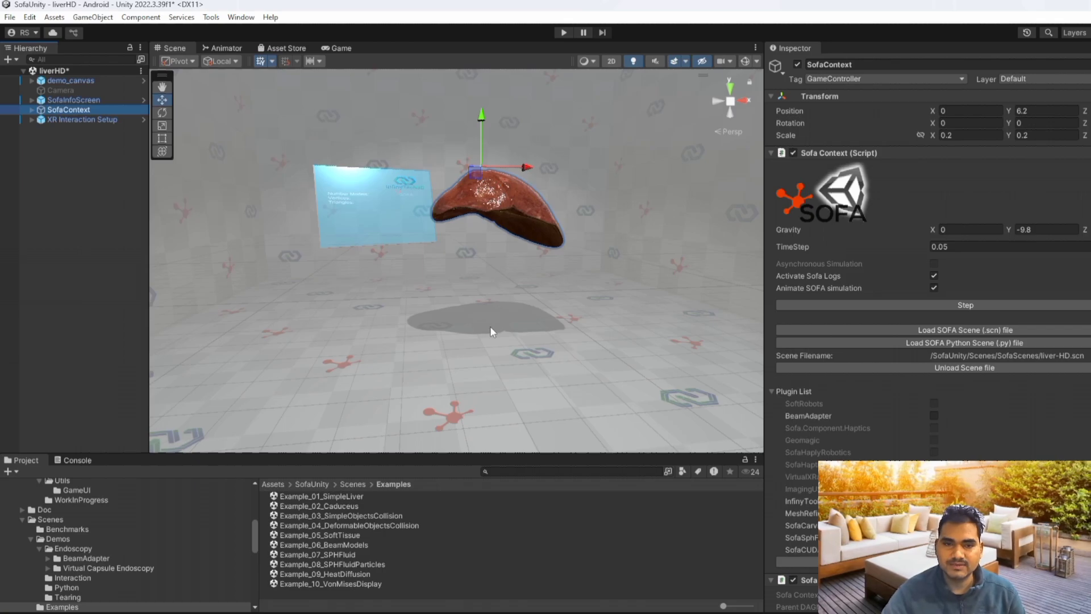
pyautogui.moveTo(490, 326); pyautogui.dragTo(471, 383, button='middle')
pyautogui.scroll(-2, 915, 335)
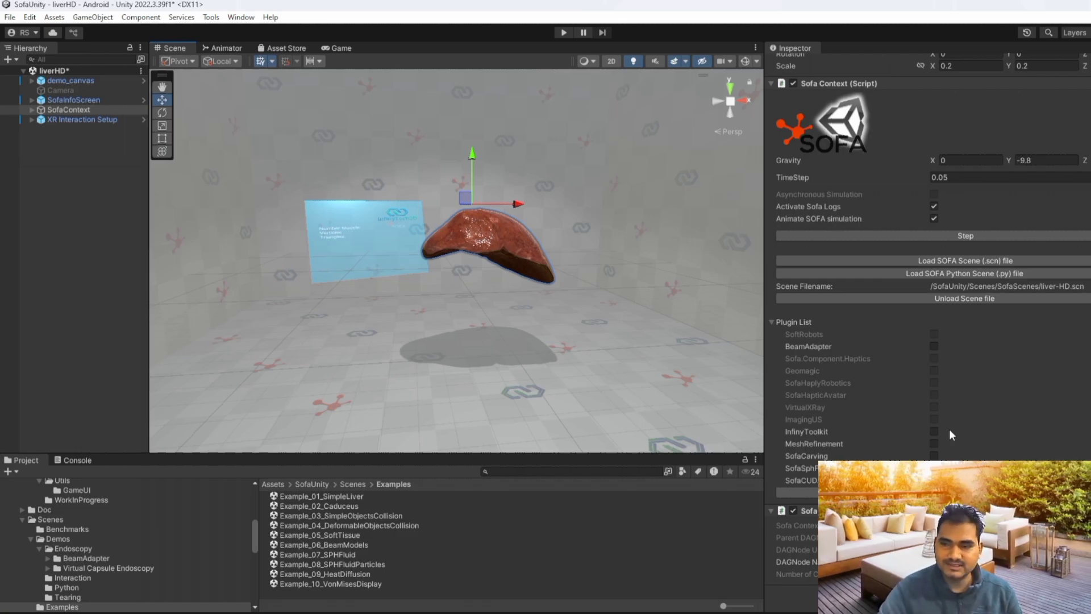
pyautogui.scroll(3, 416, 197)
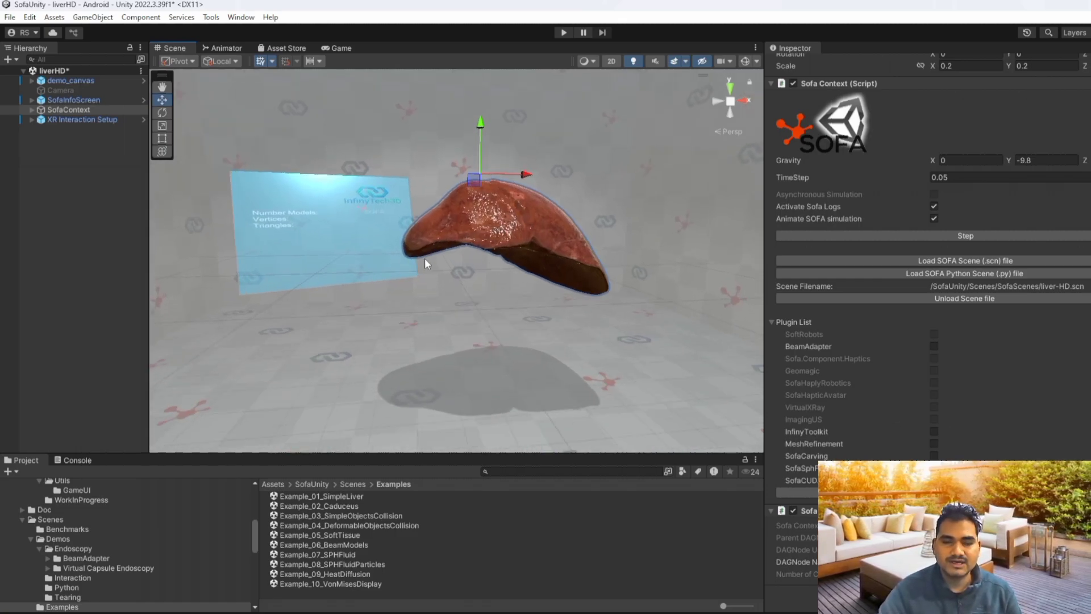
pyautogui.moveTo(424, 258); pyautogui.dragTo(374, 383, button='middle')
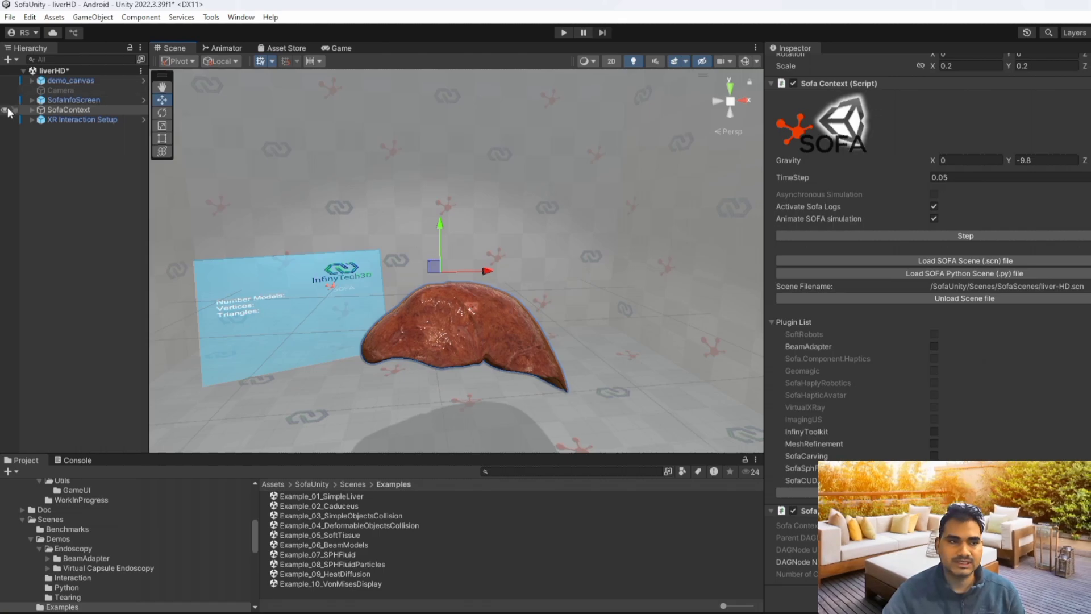
# Expand SofaContext and inspect the DefaultAnimationLoop and LiverVolume nodes, expanding LiverVolume
pyautogui.click(32, 110)
pyautogui.click(74, 126)
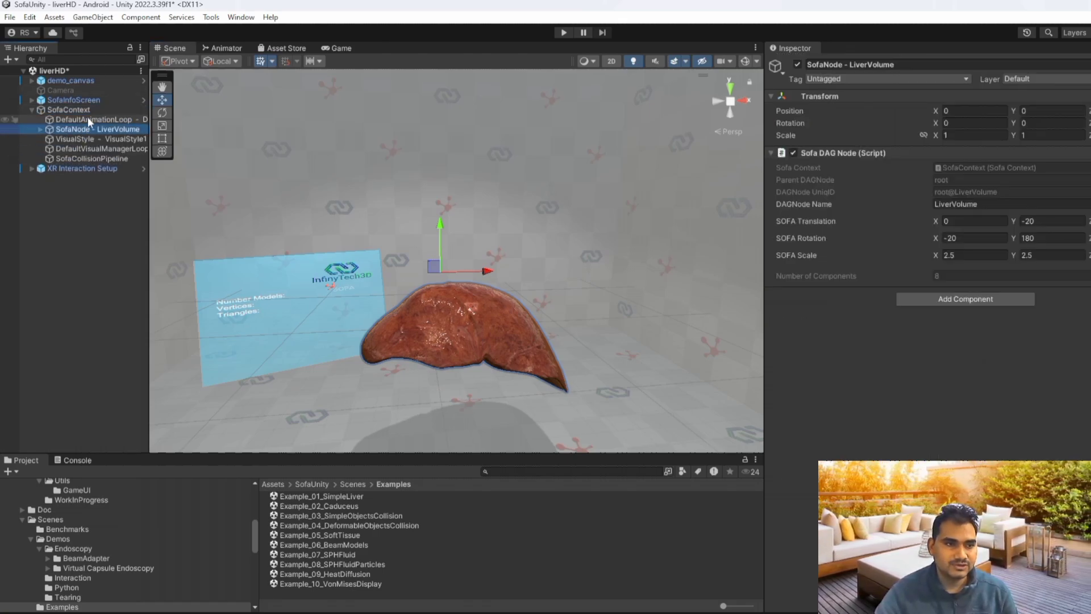
pyautogui.click(90, 119)
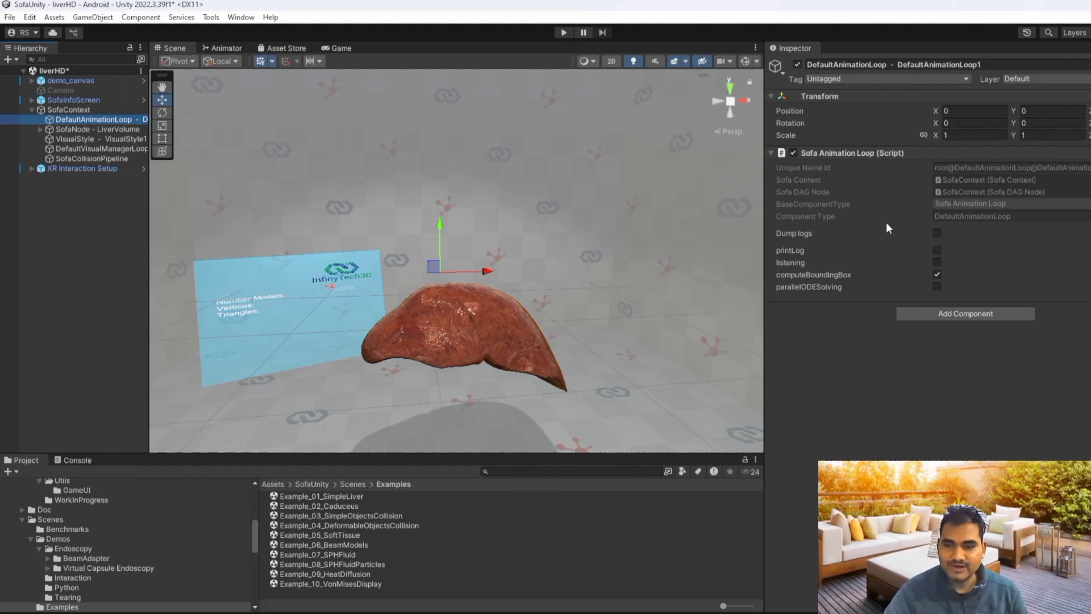
pyautogui.click(75, 129)
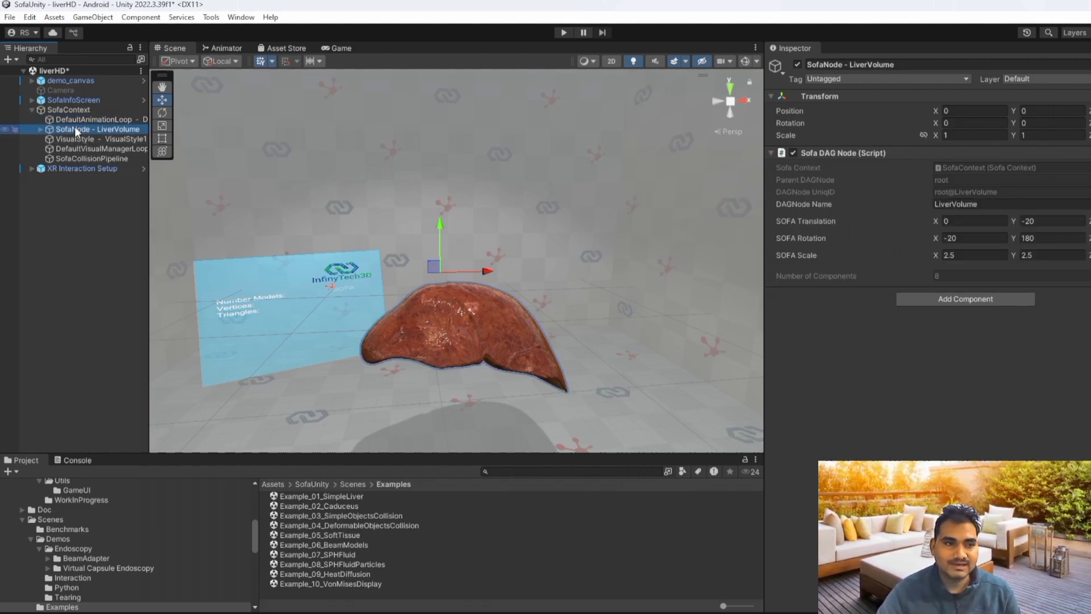
pyautogui.click(40, 130)
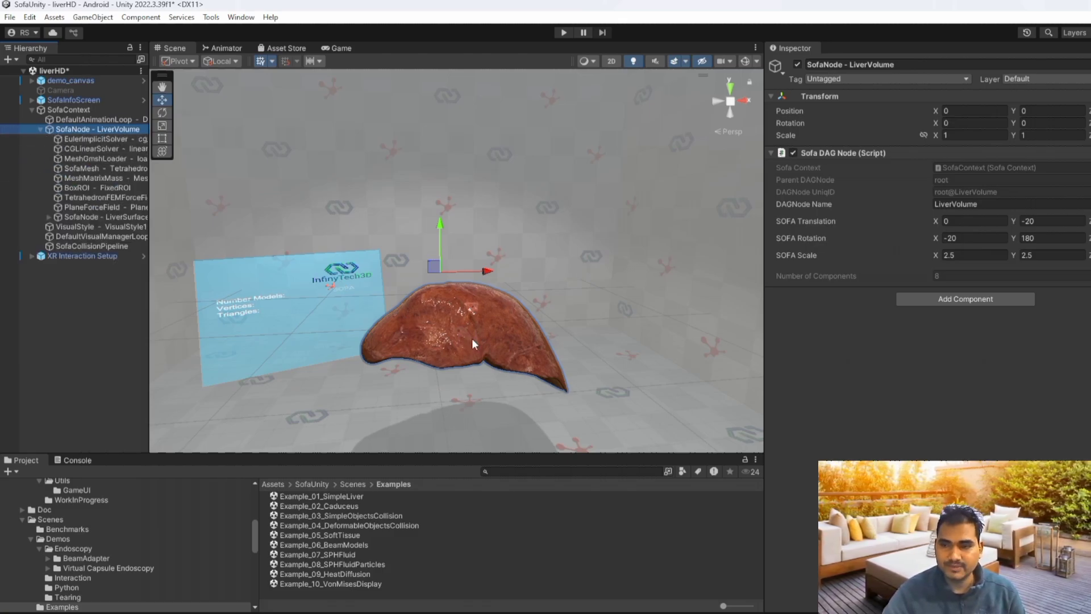
# Inspect LiverVolume's EulerImplicitSolver, CGLinearSolver, BoxROI, PlaneForceField, TetrahedronFEMForceField and VisualStyle components
pyautogui.click(93, 138)
pyautogui.click(97, 147)
pyautogui.click(100, 188)
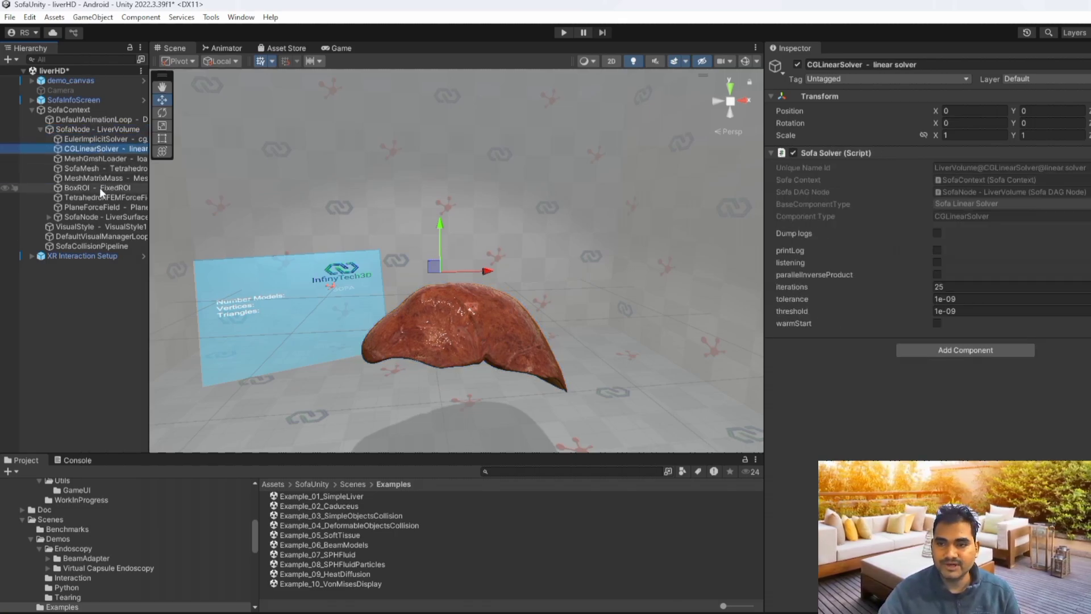
pyautogui.click(96, 208)
pyautogui.click(94, 197)
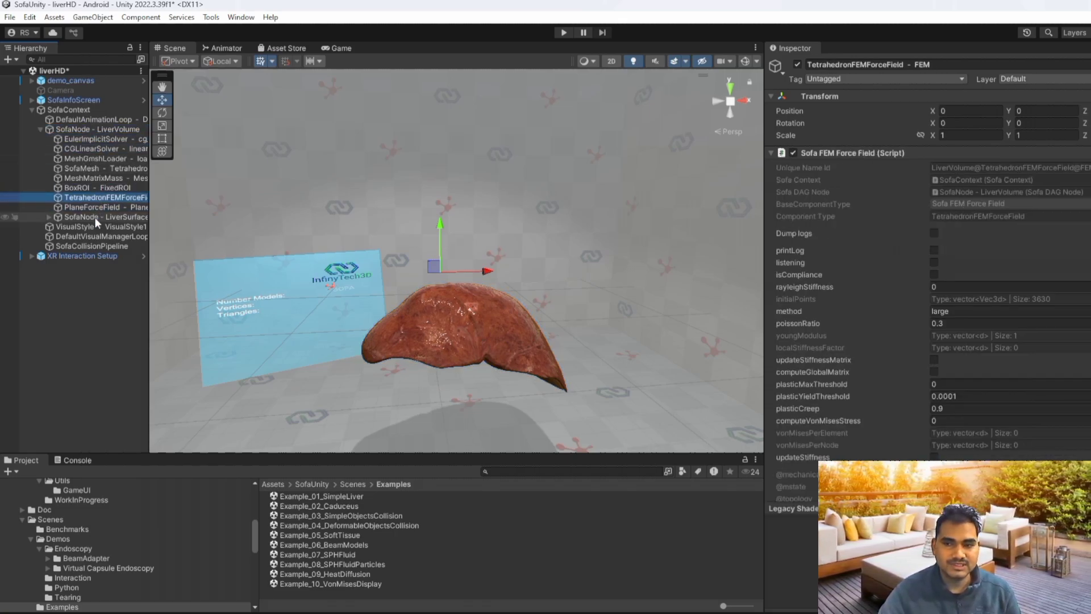
pyautogui.click(98, 226)
pyautogui.click(104, 236)
# Inspect SofaCollisionPipeline and XR Interaction Setup, then collapse SofaContext in the Hierarchy
pyautogui.click(101, 246)
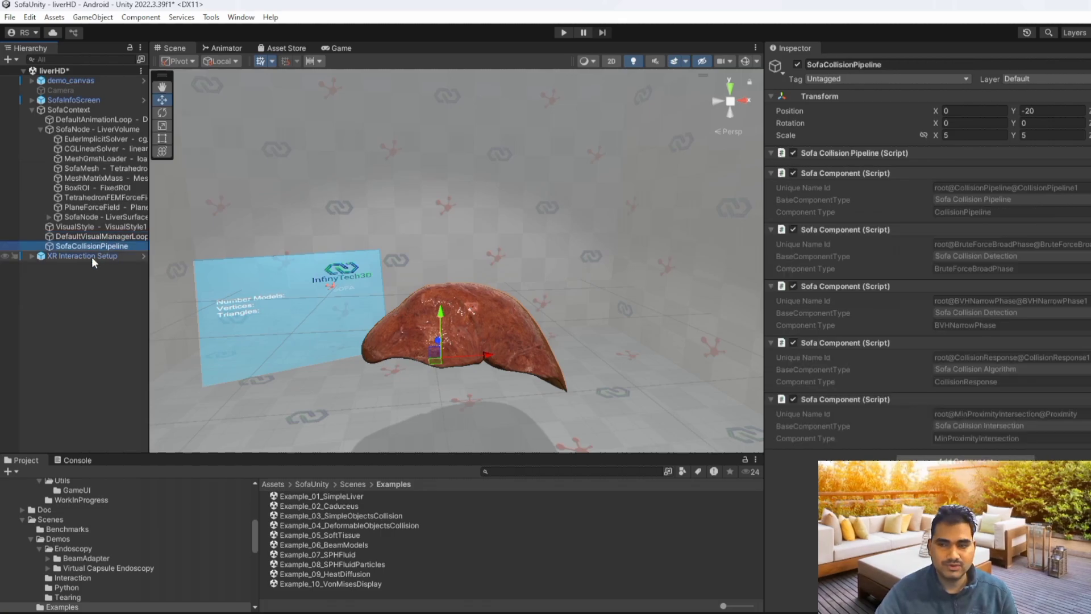
pyautogui.click(82, 262)
pyautogui.click(82, 257)
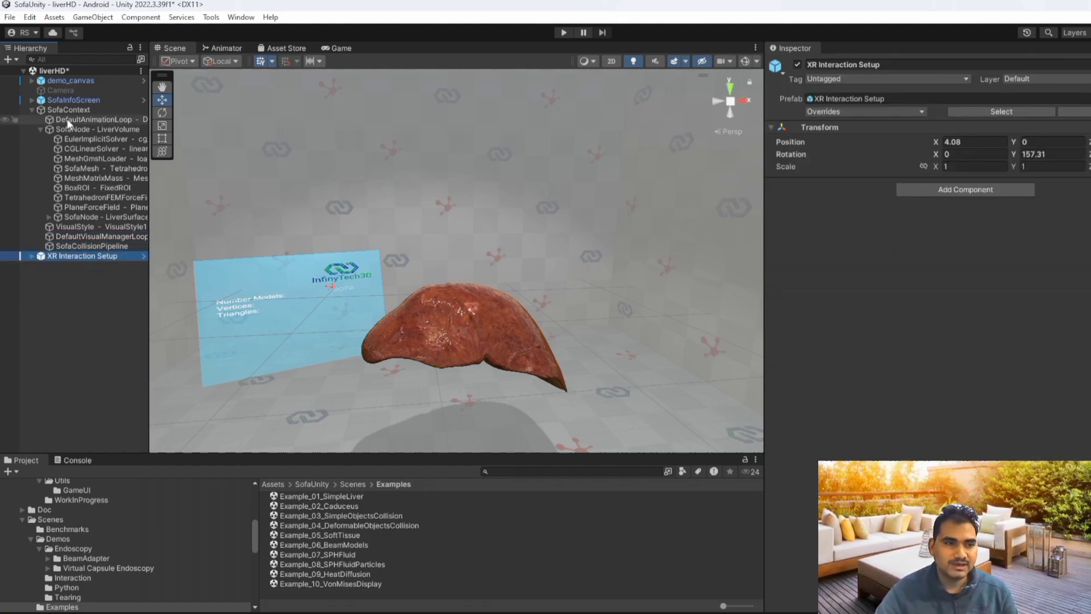
pyautogui.click(33, 110)
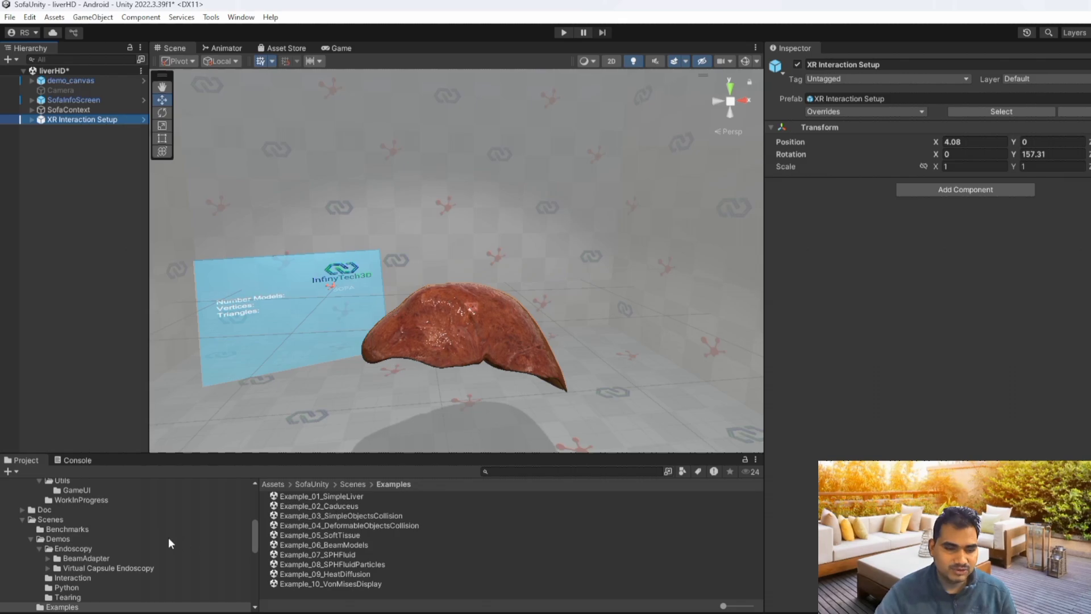
# Open Example_02_Caduceus from the Examples folder, saving the modified liverHD scene when prompted
pyautogui.scroll(-2, 155, 541)
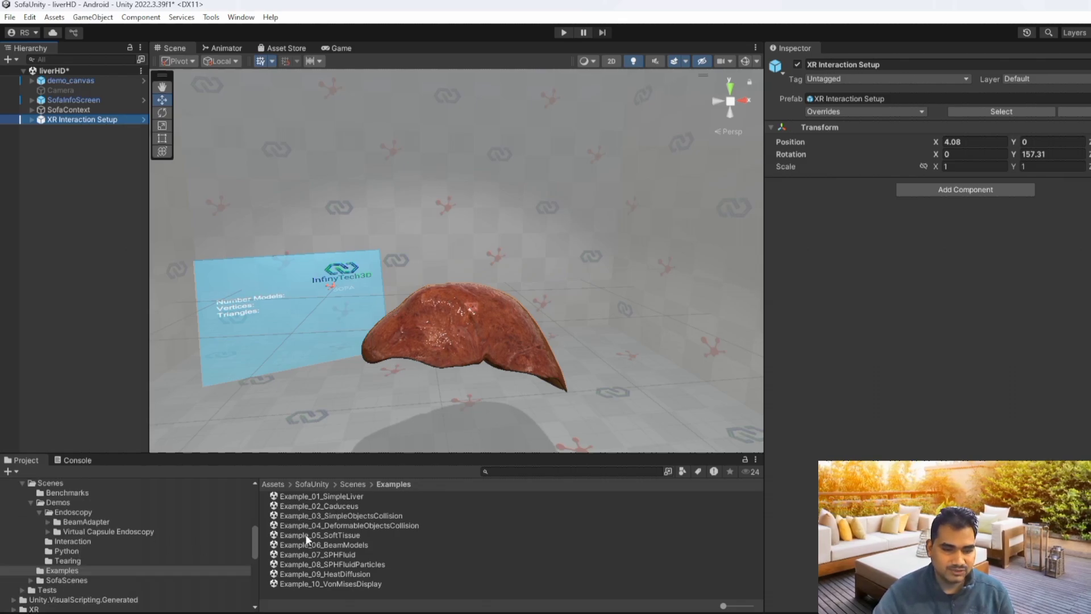
pyautogui.click(345, 516)
pyautogui.doubleClick(337, 506)
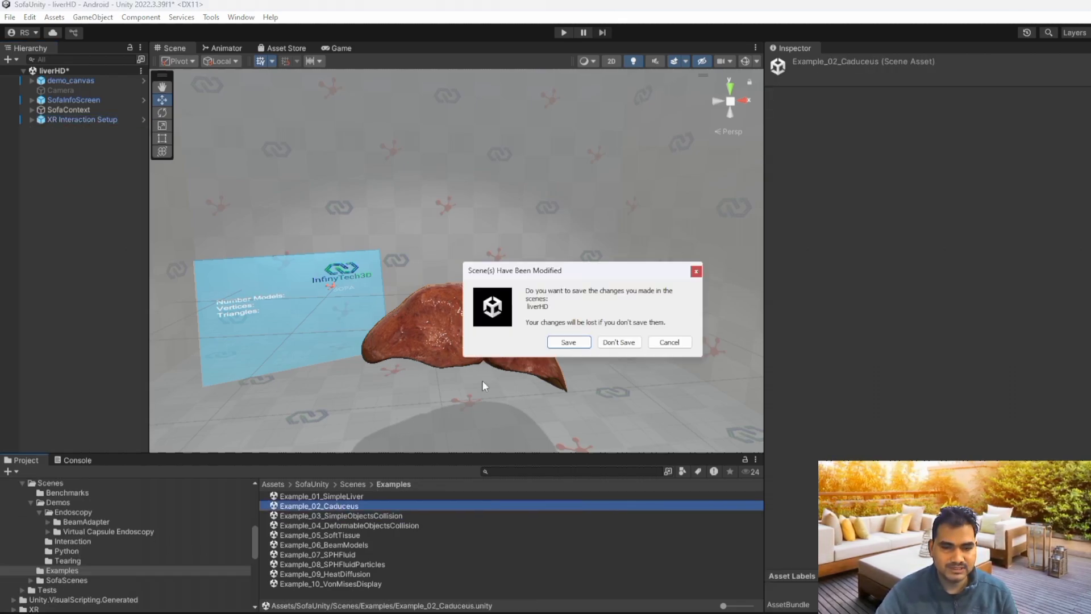
pyautogui.click(568, 341)
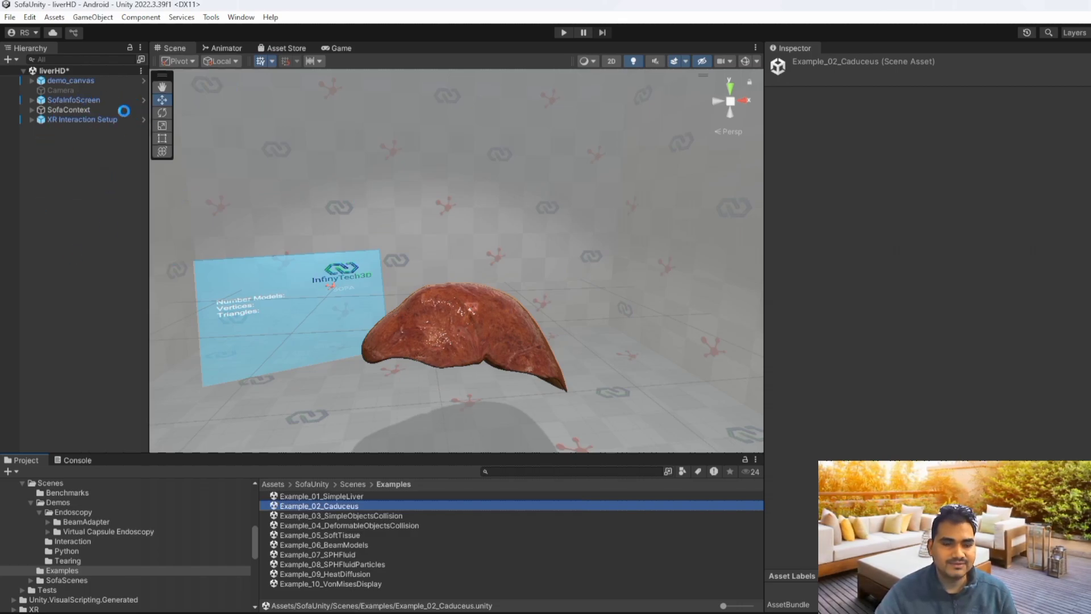
# Zoom out in the Scene view, run the Caduceus snake simulation in play mode, then stop it
pyautogui.scroll(-10, 508, 175)
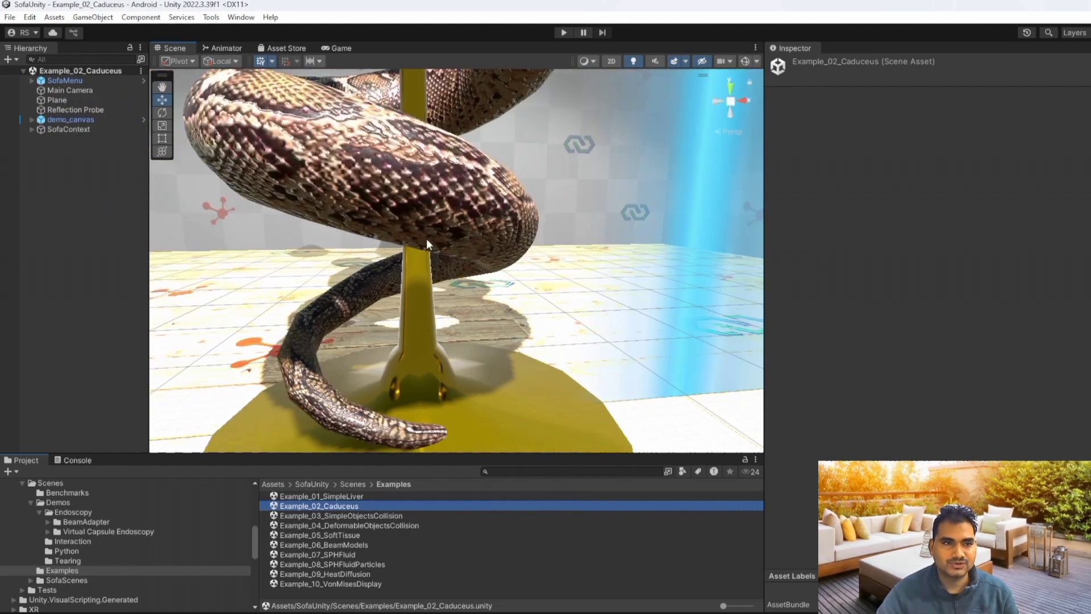
pyautogui.scroll(-5, 442, 275)
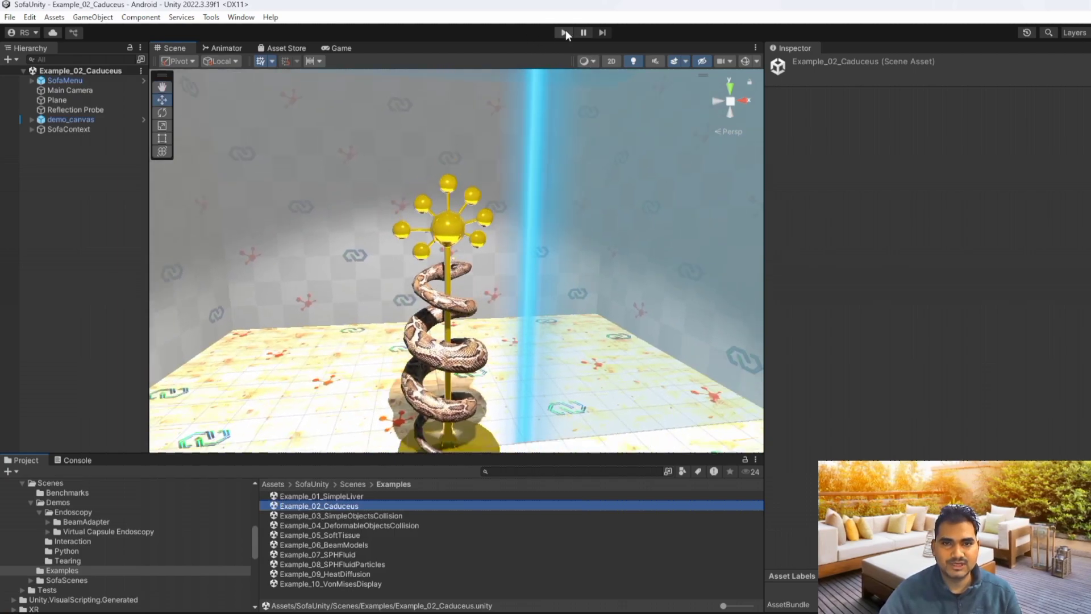
pyautogui.click(564, 32)
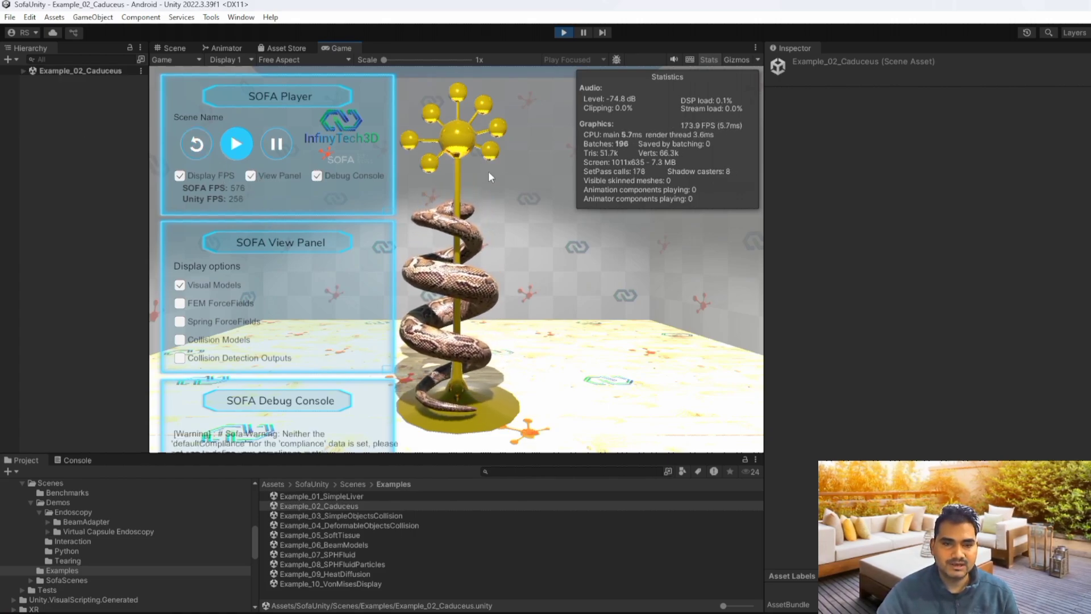
pyautogui.click(568, 30)
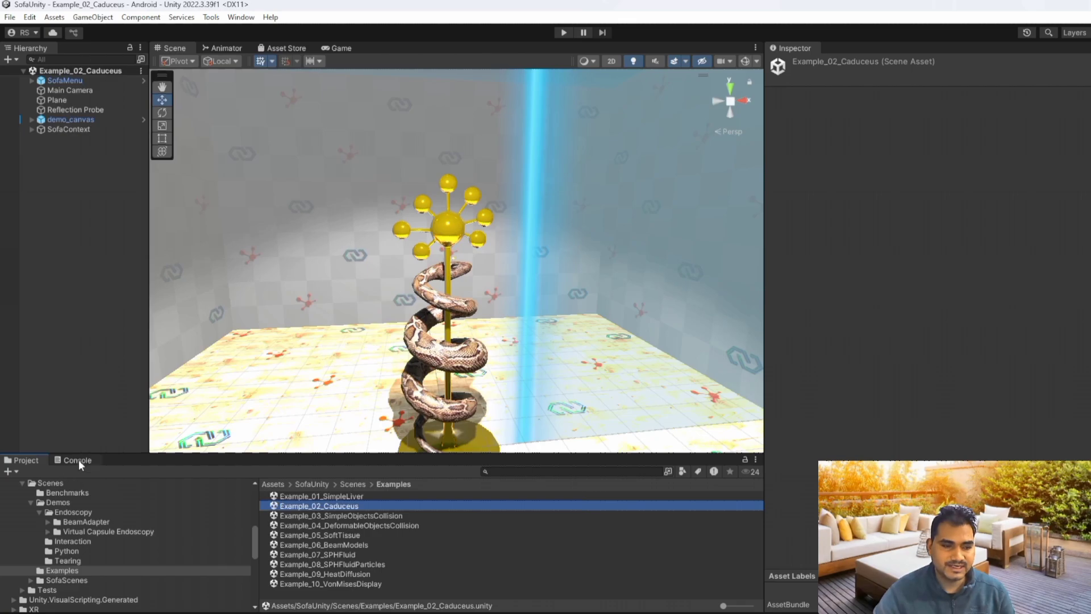
# Check the Console's SOFA warnings, then collapse the asset subfolders and show the SofaUnity folder's contents
pyautogui.click(78, 460)
pyautogui.click(17, 462)
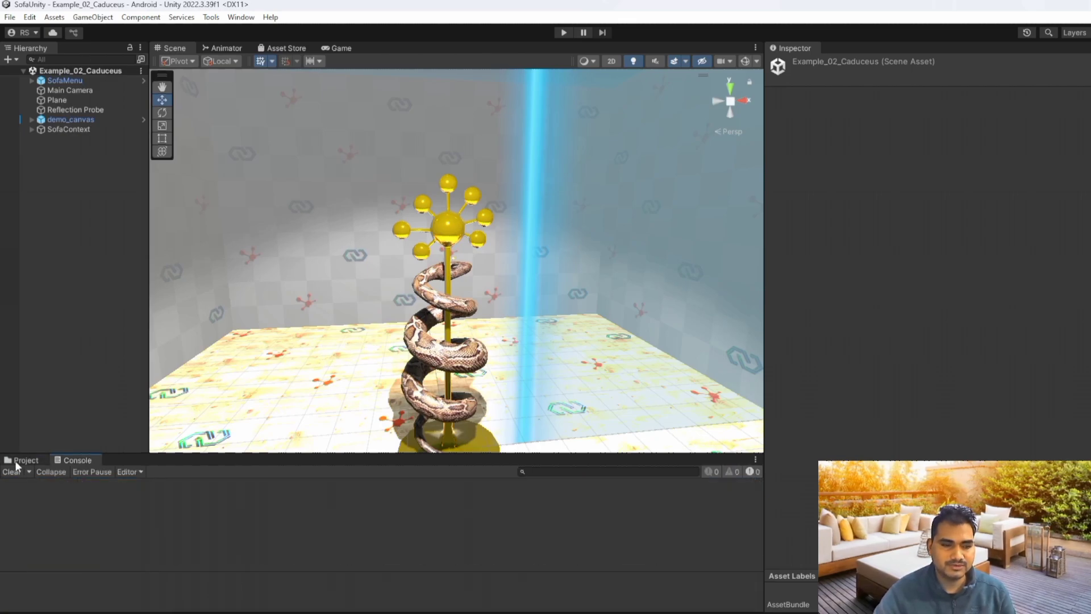
pyautogui.scroll(-8, 415, 209)
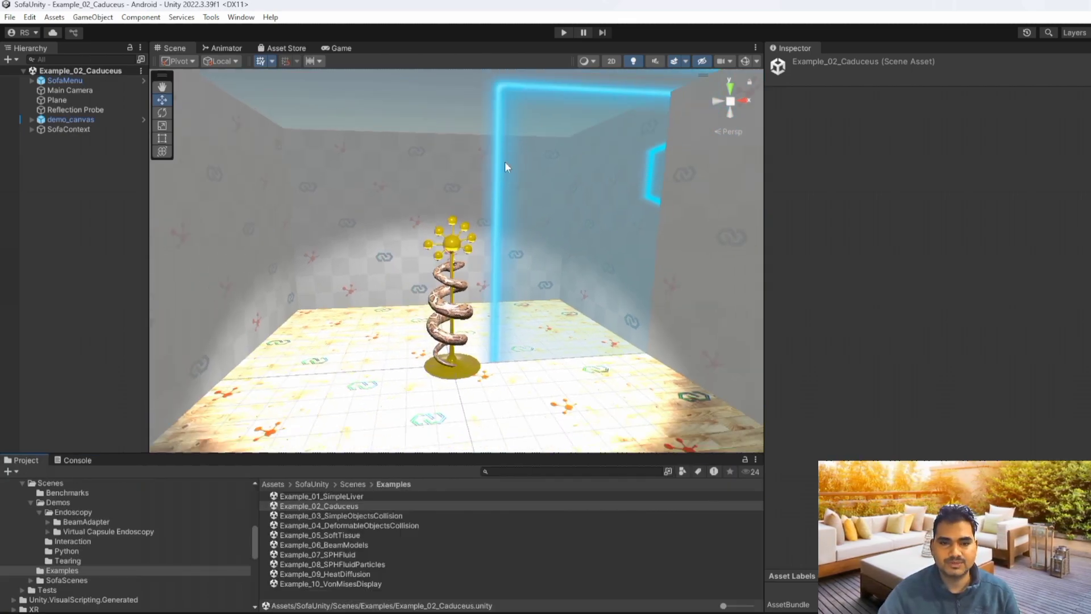
pyautogui.scroll(4, 494, 264)
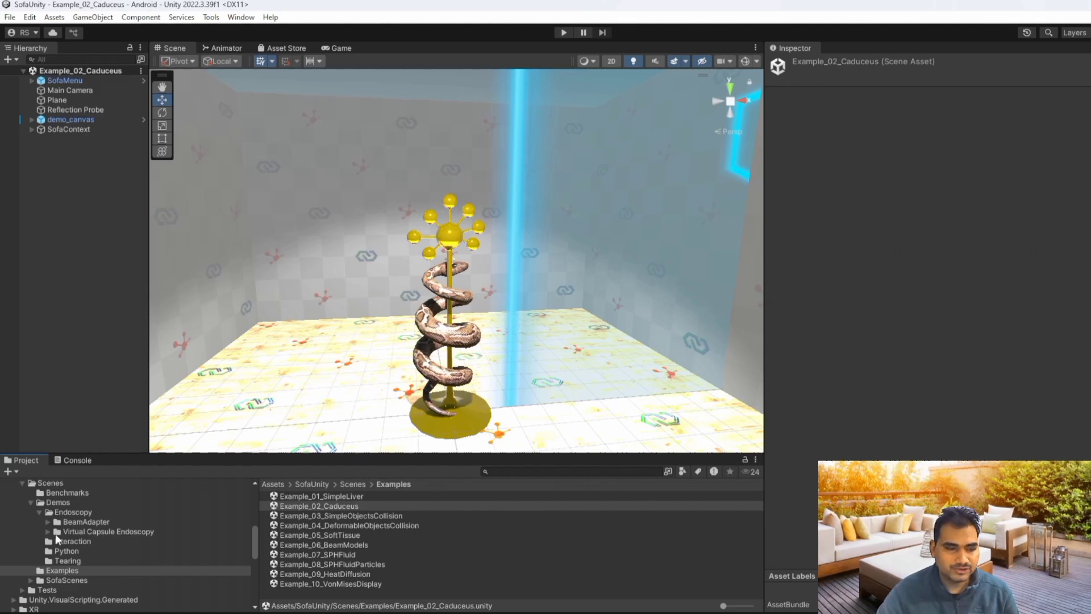
pyautogui.scroll(-2, 26, 508)
pyautogui.click(22, 552)
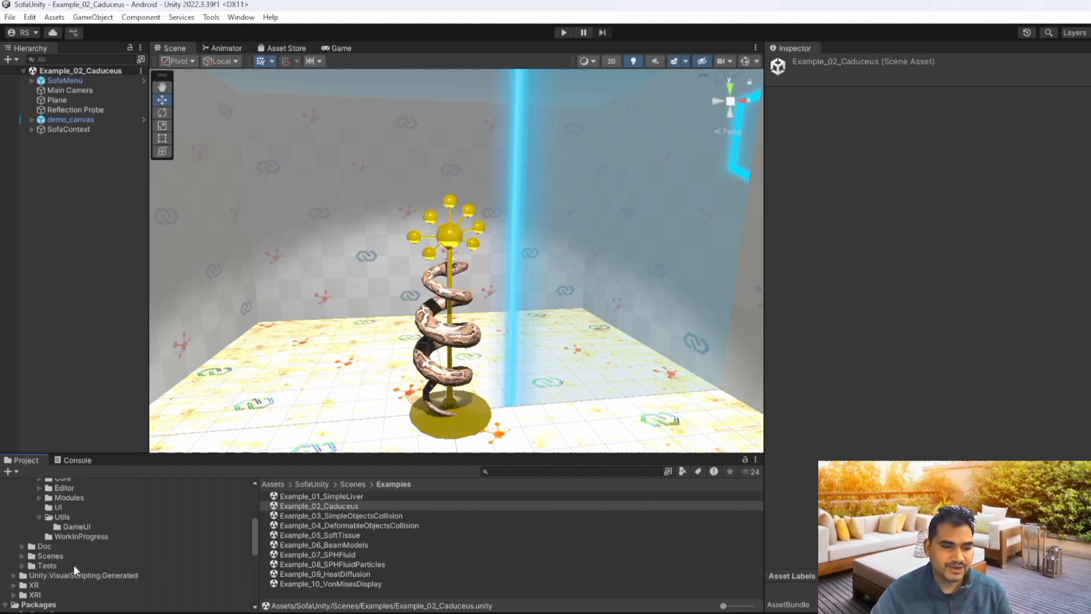
pyautogui.scroll(10, 89, 554)
pyautogui.scroll(2, 89, 555)
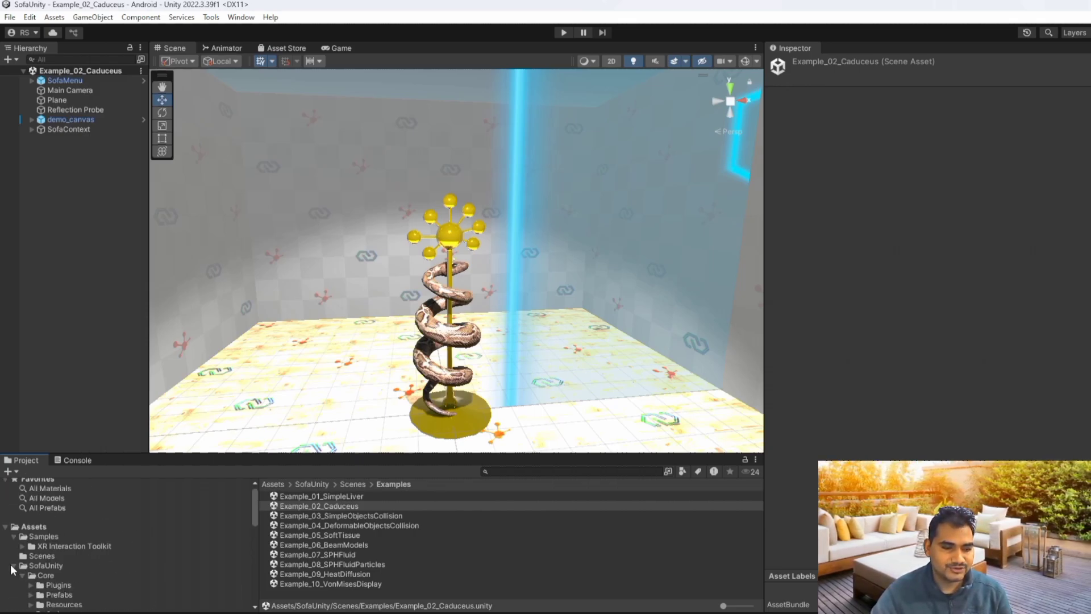
pyautogui.click(13, 566)
pyautogui.click(47, 564)
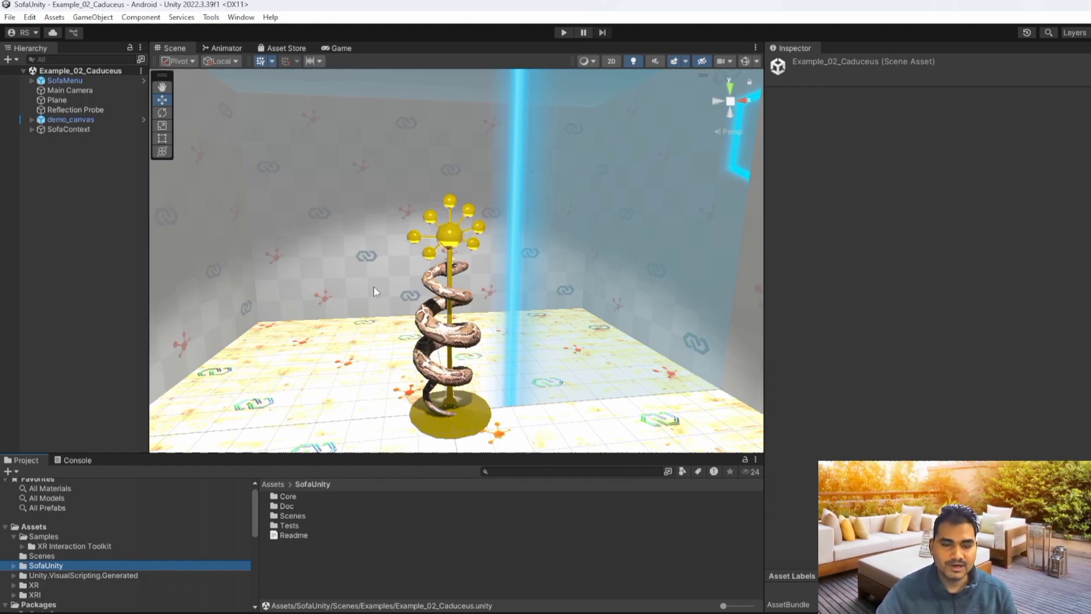
# Pan and zoom the Scene view in and out around the caduceus and snake
pyautogui.scroll(8, 398, 255)
pyautogui.moveTo(431, 227)
pyautogui.mouseDown(button='middle')
pyautogui.moveTo(443, 217)
pyautogui.moveTo(466, 340)
pyautogui.moveTo(448, 220)
pyautogui.mouseUp(button='middle')
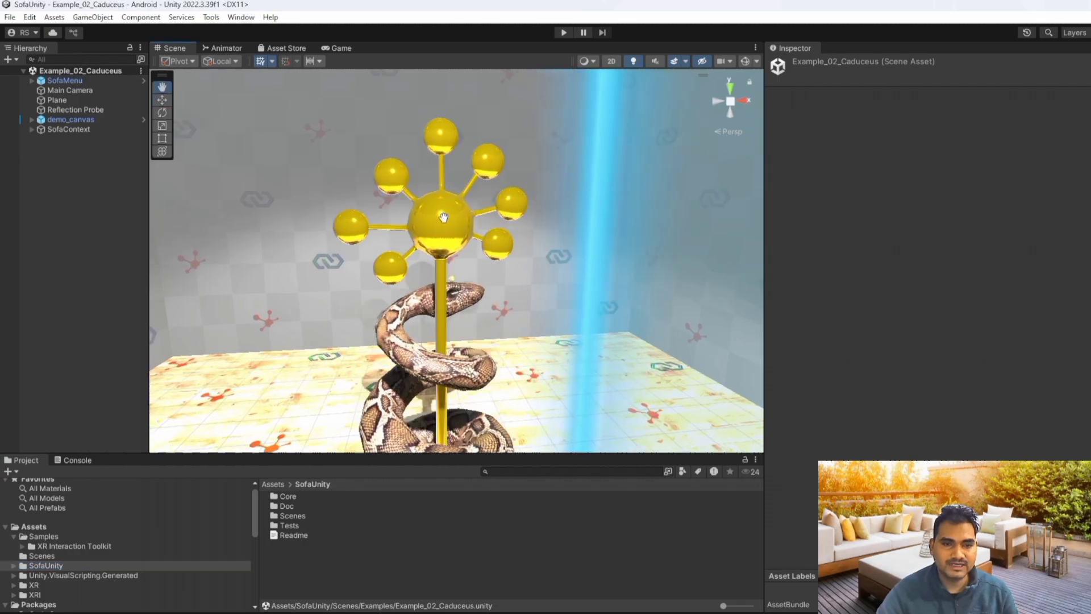
pyautogui.scroll(-3, 466, 340)
pyautogui.scroll(5, 457, 278)
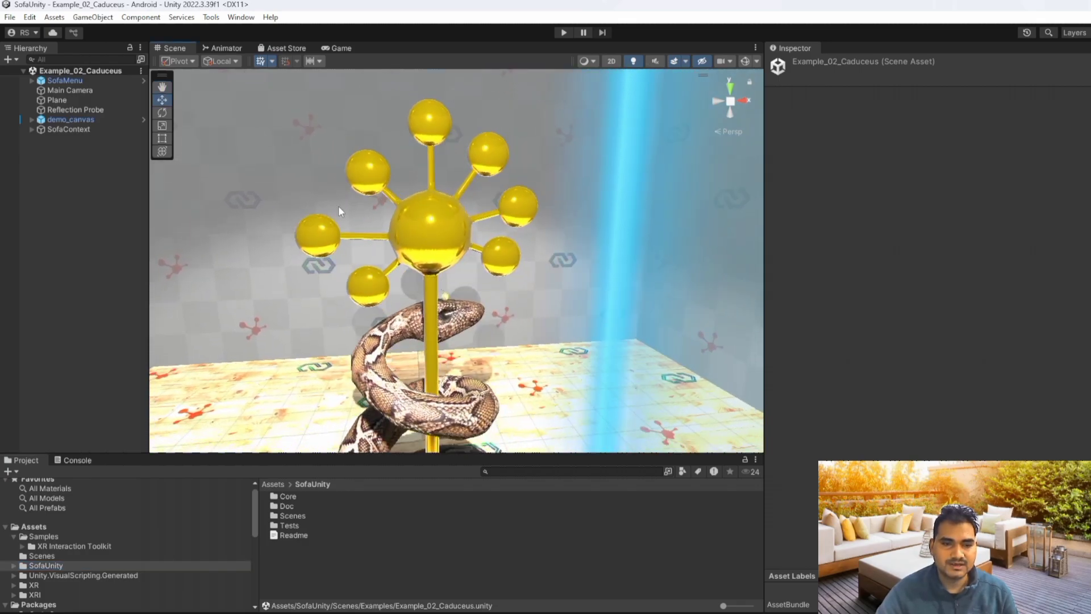
pyautogui.scroll(-3, 416, 194)
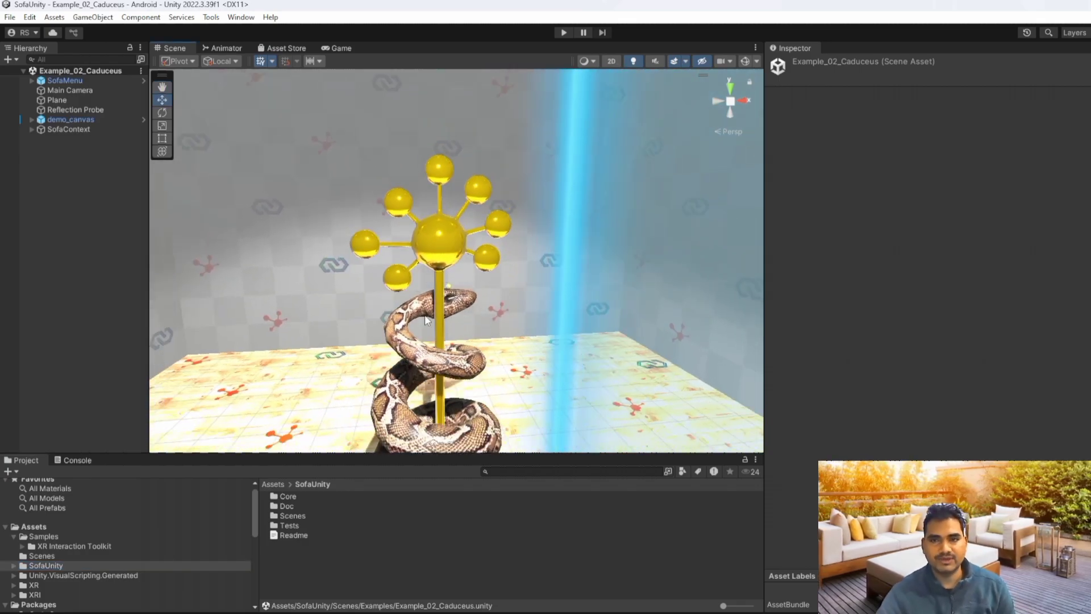
pyautogui.scroll(-5, 427, 321)
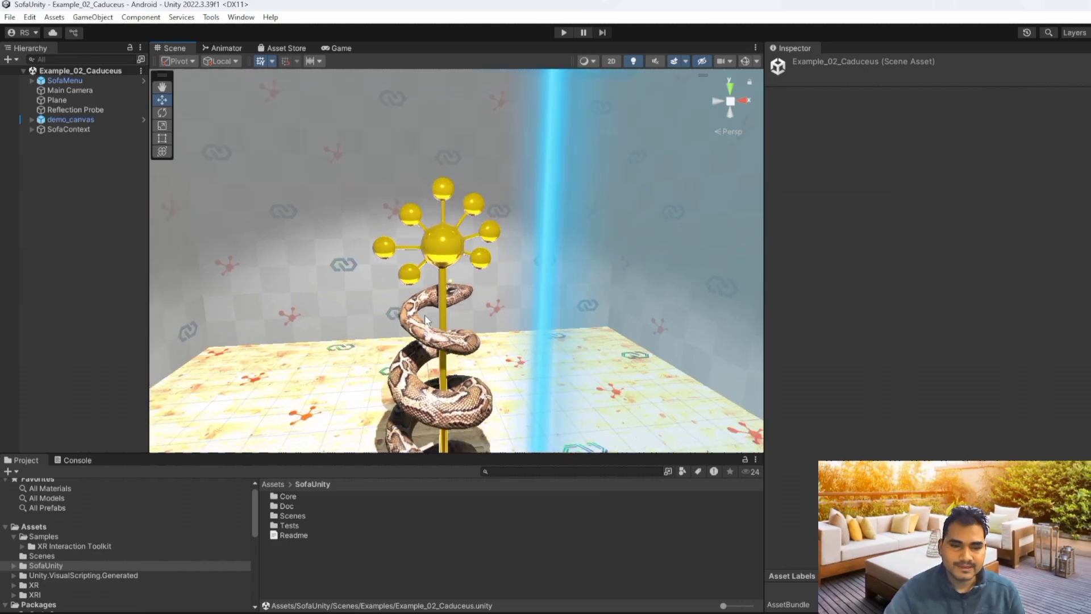
pyautogui.scroll(4, 415, 350)
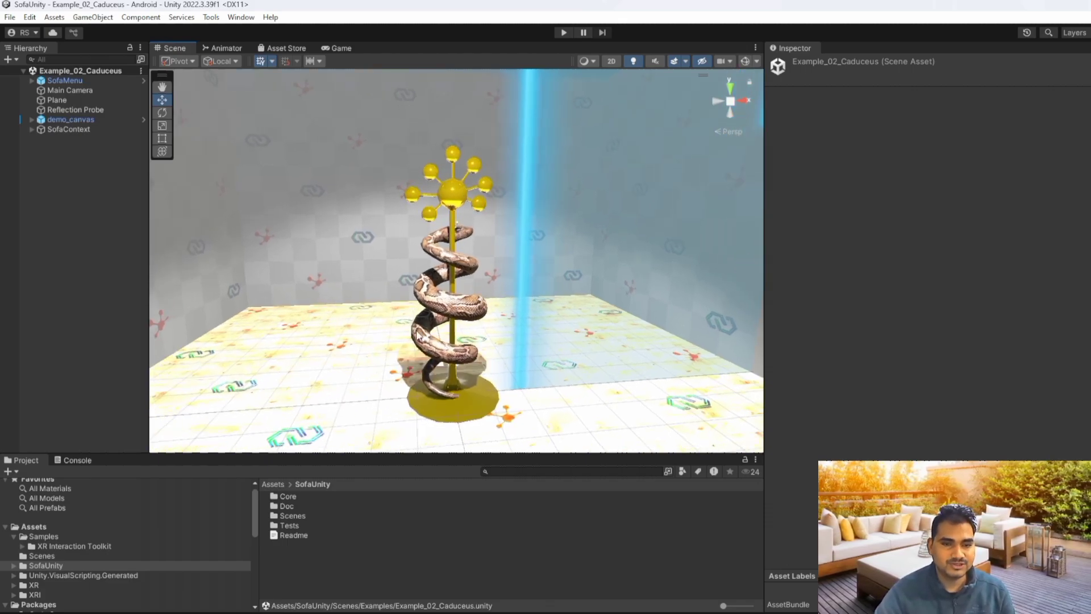
pyautogui.scroll(4, 422, 336)
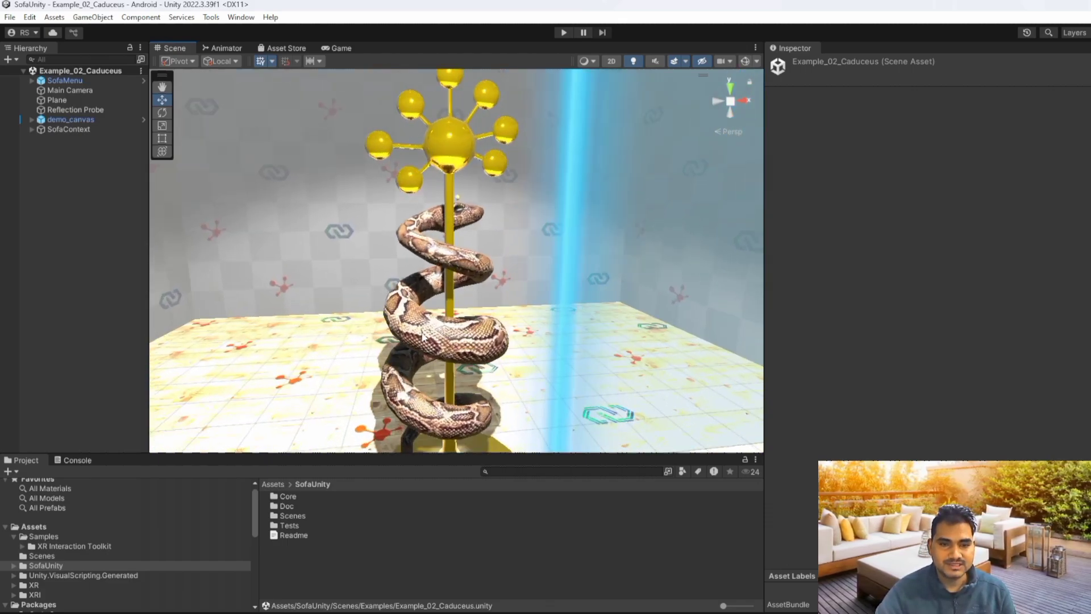
pyautogui.scroll(2, 422, 335)
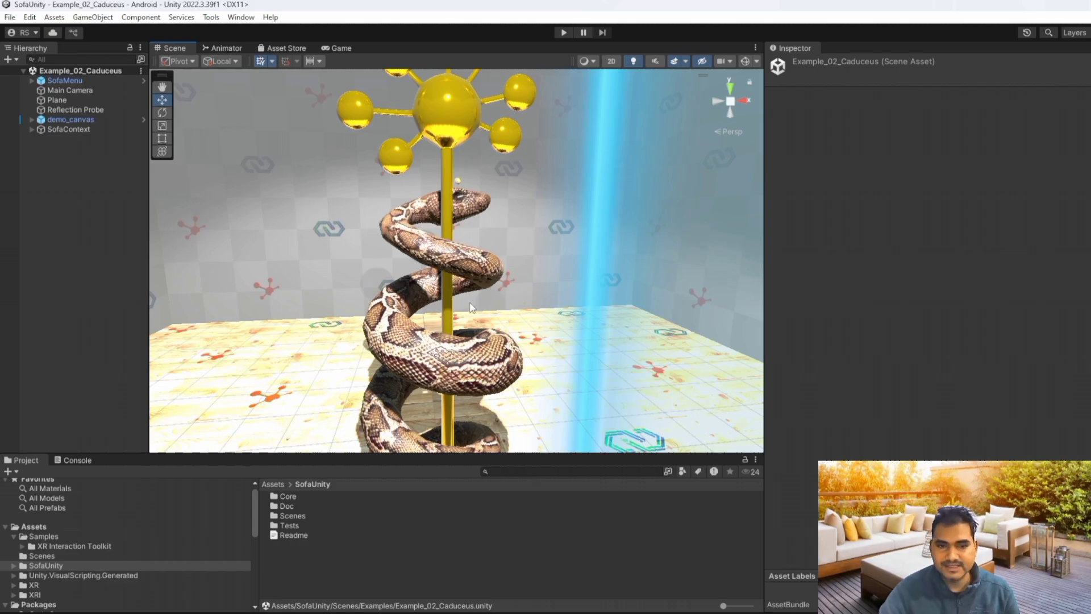
pyautogui.scroll(-6, 470, 307)
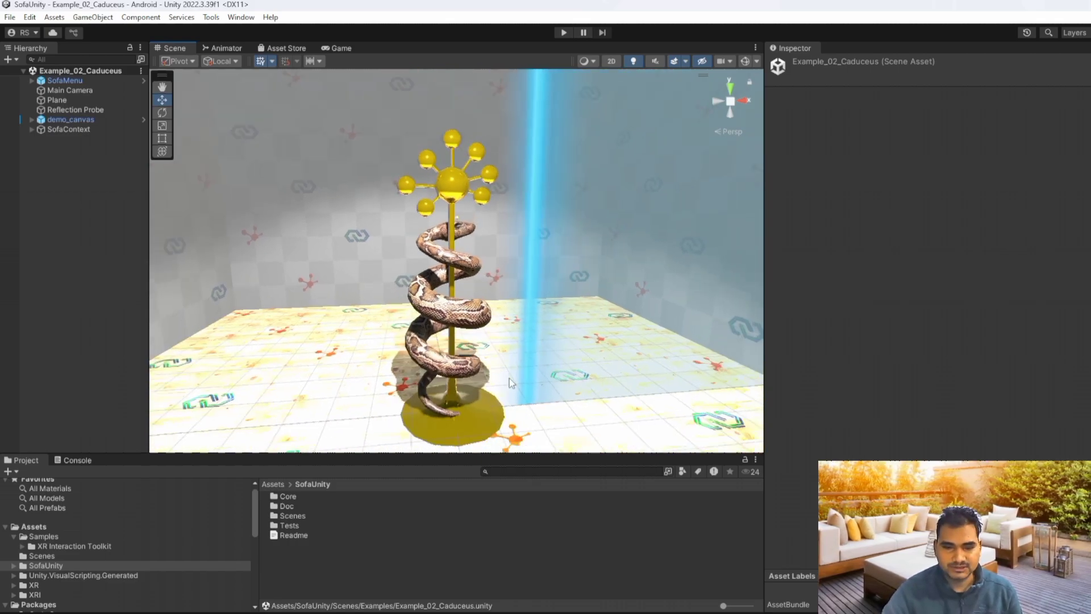